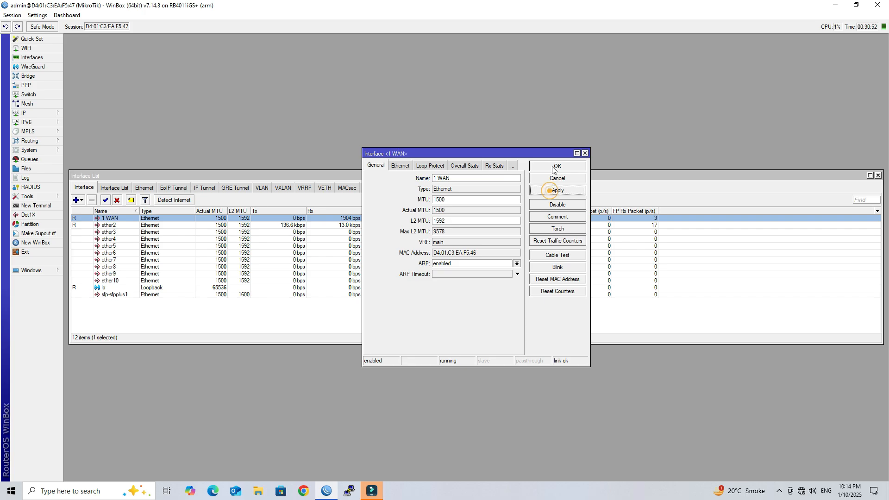
Save ether1 under the name '1 WAN' and close the Interface List.
{"action": "left_click", "coordinate": [555, 166]}
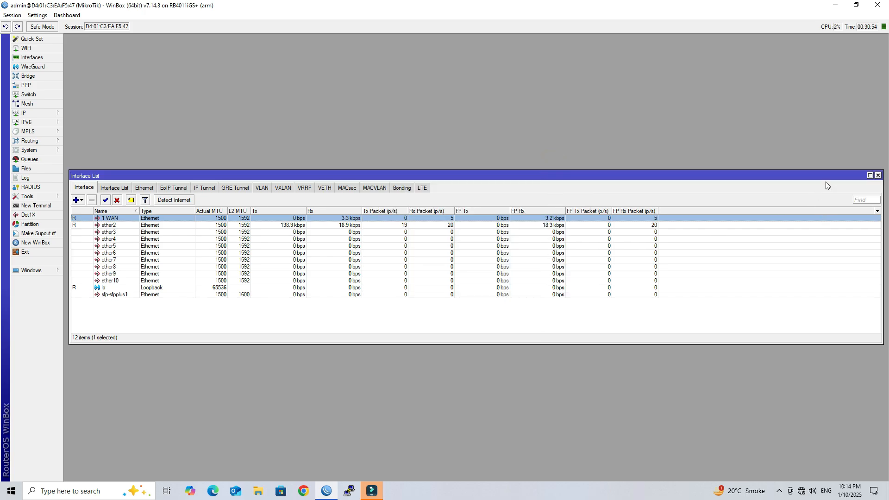
{"action": "left_click", "coordinate": [877, 175]}
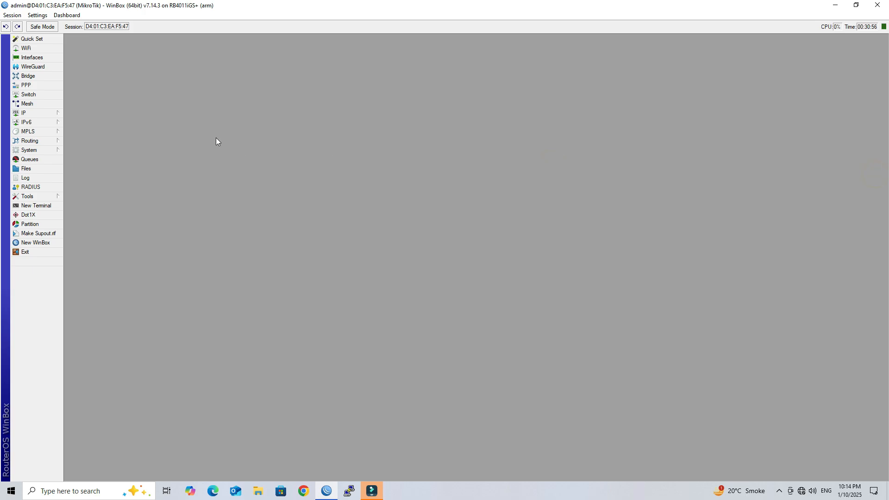
Assign 103.158.44.222/28 to the 1 WAN interface in IP > Addresses, then close the list.
{"action": "left_click", "coordinate": [47, 113]}
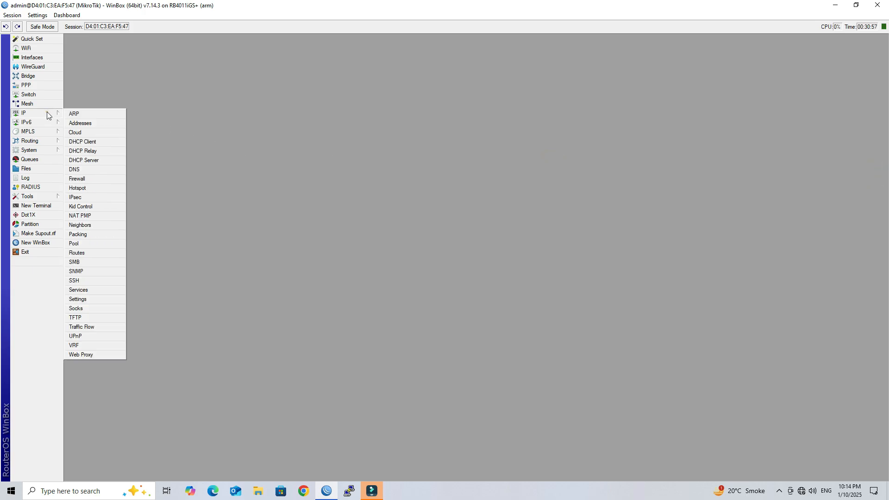
{"action": "left_click", "coordinate": [94, 124]}
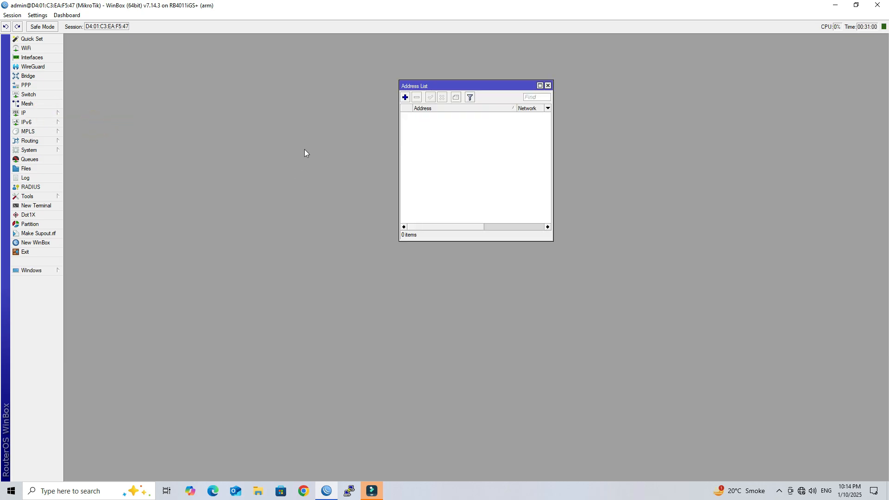
{"action": "left_click_drag", "start_coordinate": [512, 88], "coordinate": [507, 91]}
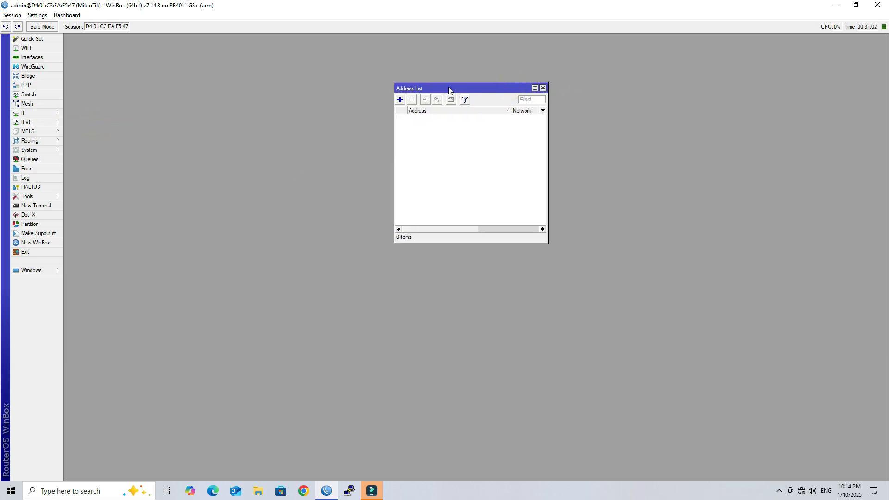
{"action": "left_click", "coordinate": [400, 100]}
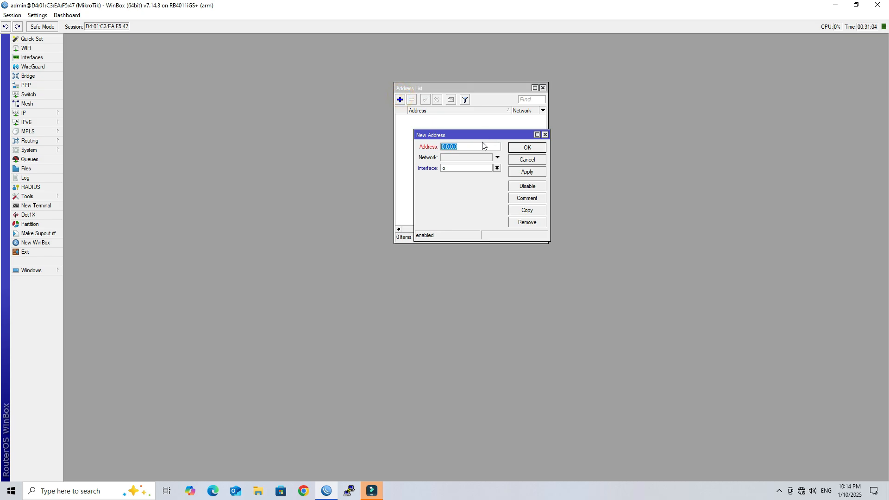
{"action": "type", "text": "103.158.44"}
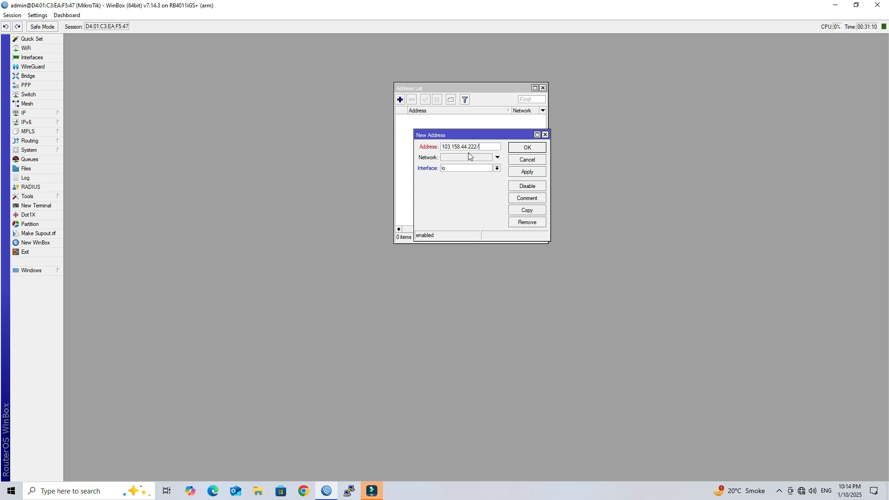
{"action": "type", "text": ".222/28"}
{"action": "left_click", "coordinate": [497, 168]}
{"action": "left_click", "coordinate": [483, 174]}
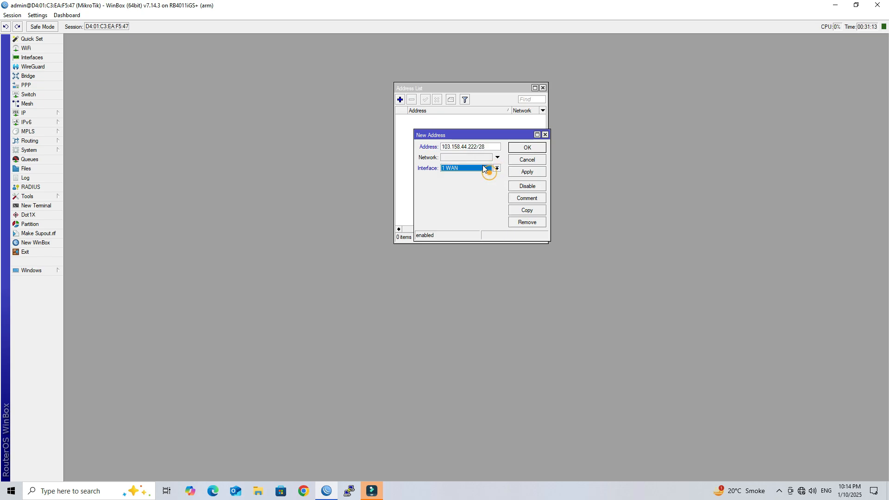
{"action": "left_click", "coordinate": [527, 172]}
{"action": "left_click", "coordinate": [527, 147]}
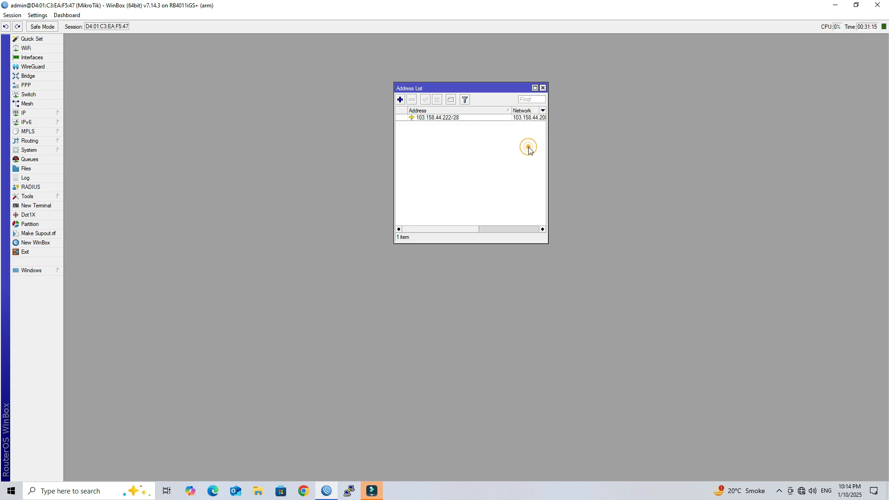
{"action": "left_click", "coordinate": [543, 87]}
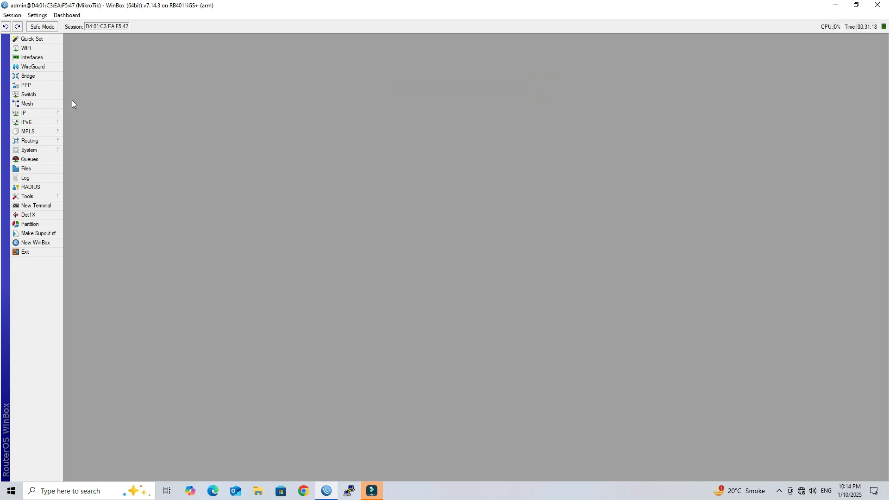
Add a static route 0.0.0.0/0 via gateway 103.158.44.209 and close the route list.
{"action": "left_click", "coordinate": [51, 112]}
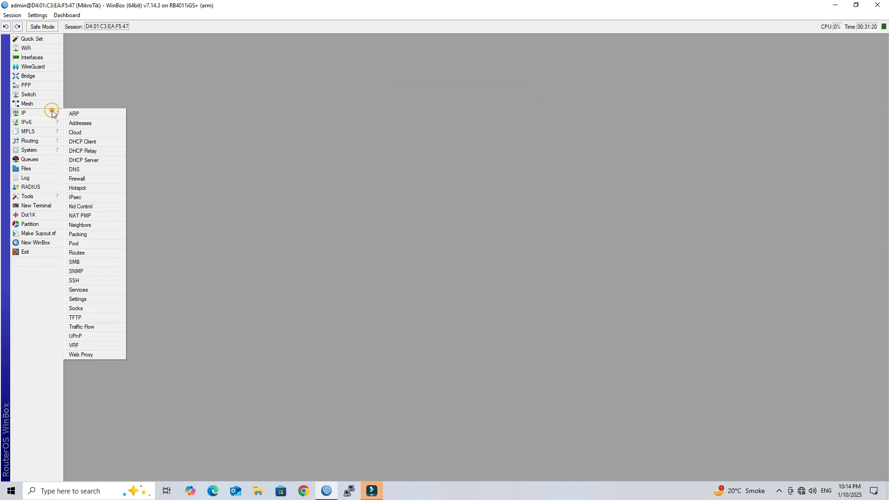
{"action": "left_click", "coordinate": [110, 254]}
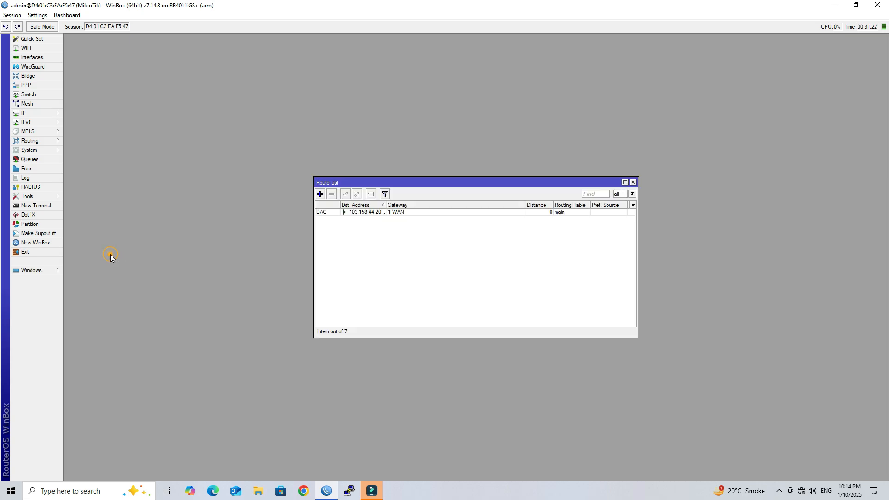
{"action": "left_click", "coordinate": [319, 194]}
{"action": "left_click", "coordinate": [497, 180]}
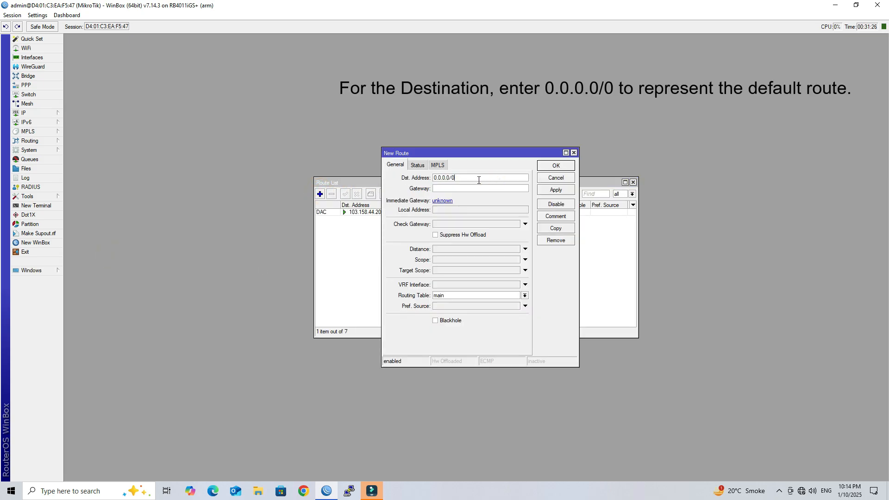
{"action": "double_click", "coordinate": [497, 178]}
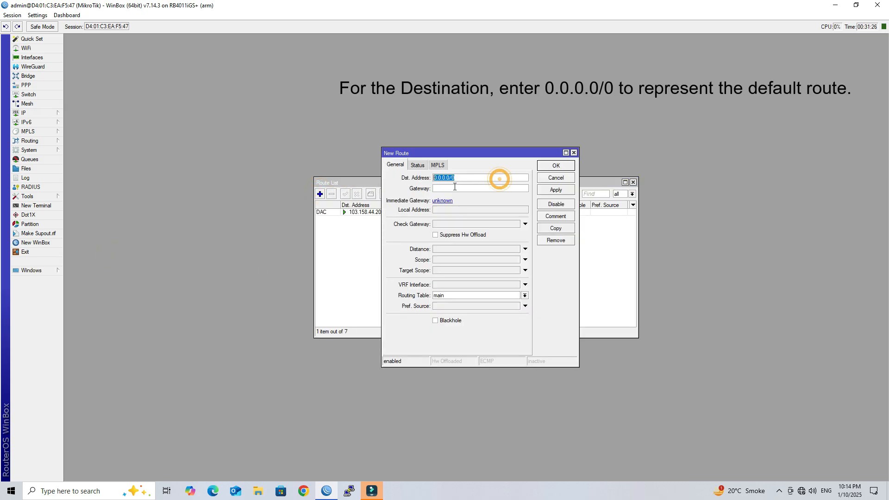
{"action": "left_click", "coordinate": [490, 189]}
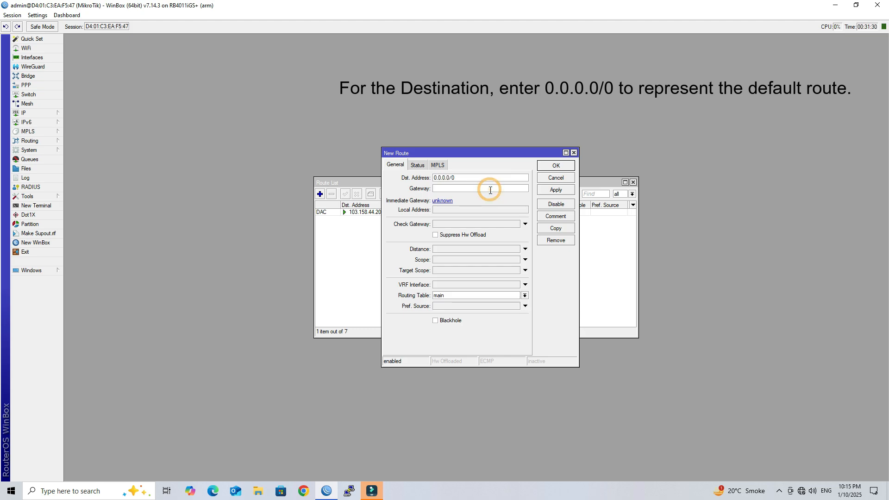
{"action": "type", "text": "103.158.44.209"}
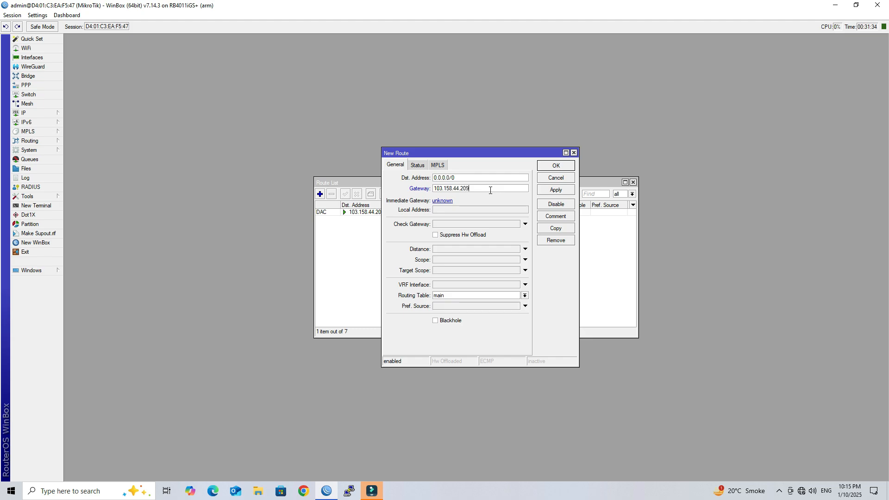
{"action": "left_click", "coordinate": [555, 189]}
{"action": "left_click", "coordinate": [556, 165]}
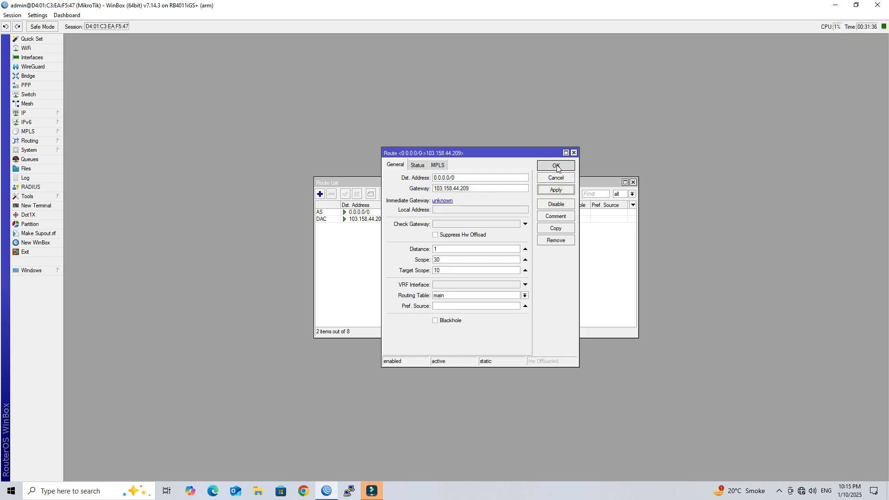
{"action": "left_click", "coordinate": [633, 182]}
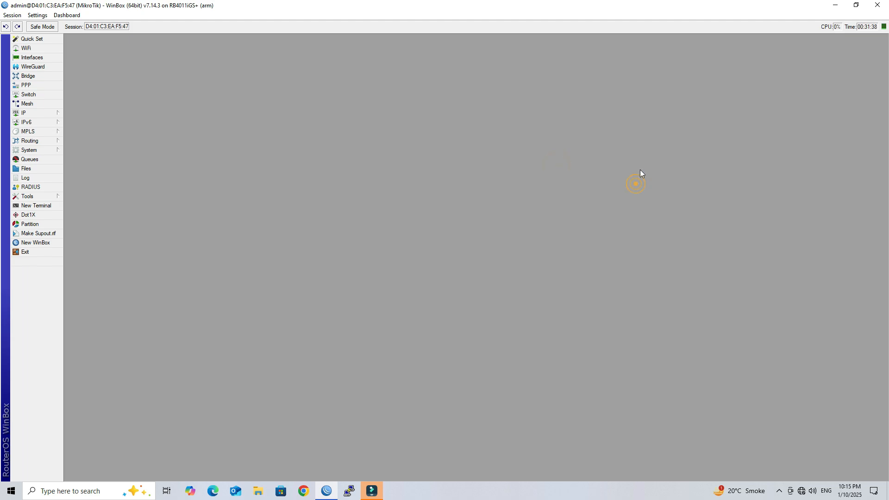
{"action": "left_click", "coordinate": [54, 202]}
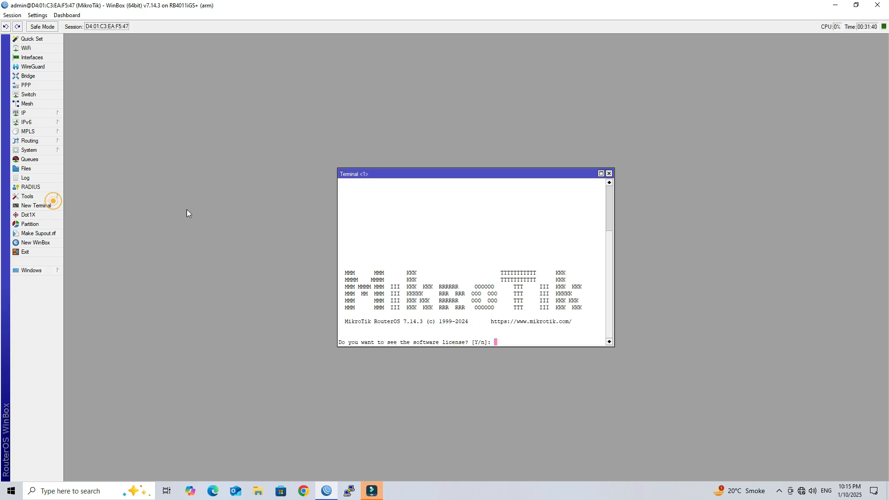
{"action": "type", "text": "n"}
{"action": "key", "text": "Return"}
{"action": "key", "text": "Return"}
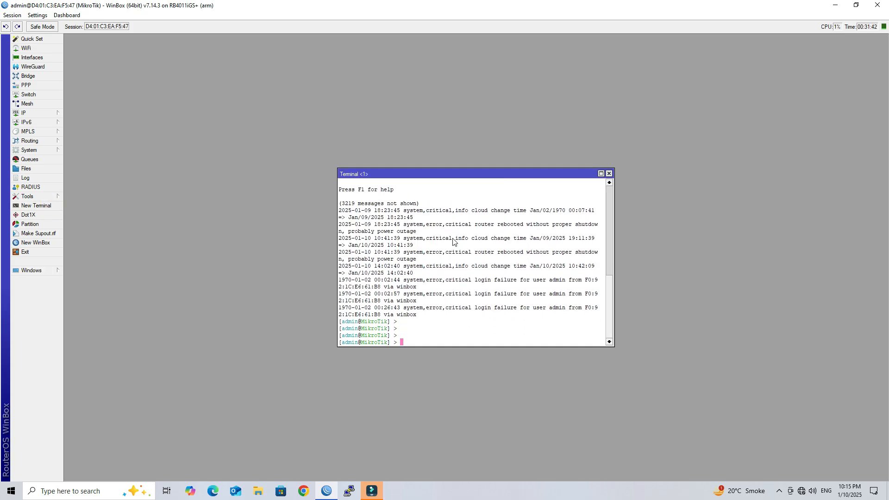
{"action": "type", "text": "ping 8.8.8.8"}
{"action": "key", "text": "Return"}
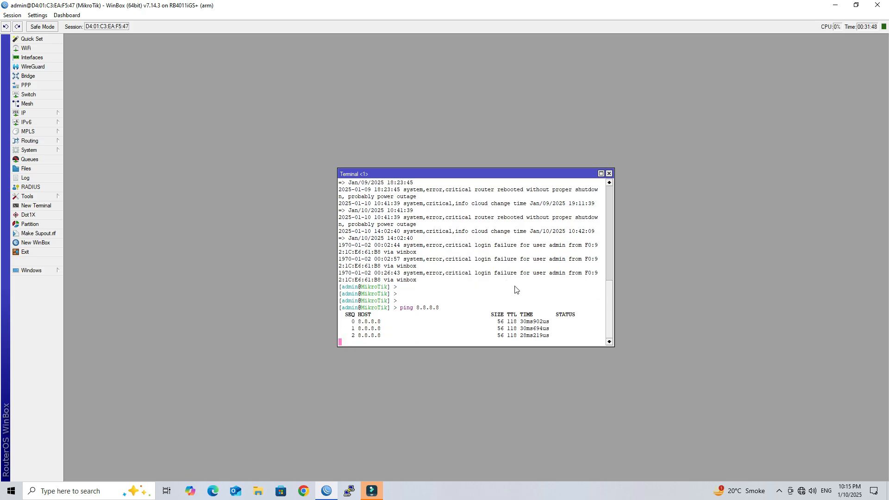
{"action": "left_click", "coordinate": [609, 173]}
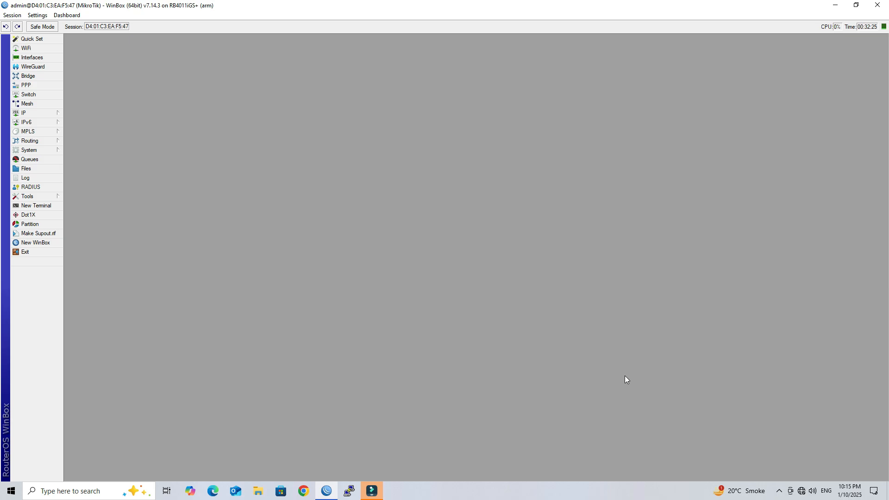
Enter DNS servers 8.8.8.8 and 4.2.2.2 in IP > DNS and apply them.
{"action": "left_click", "coordinate": [41, 113]}
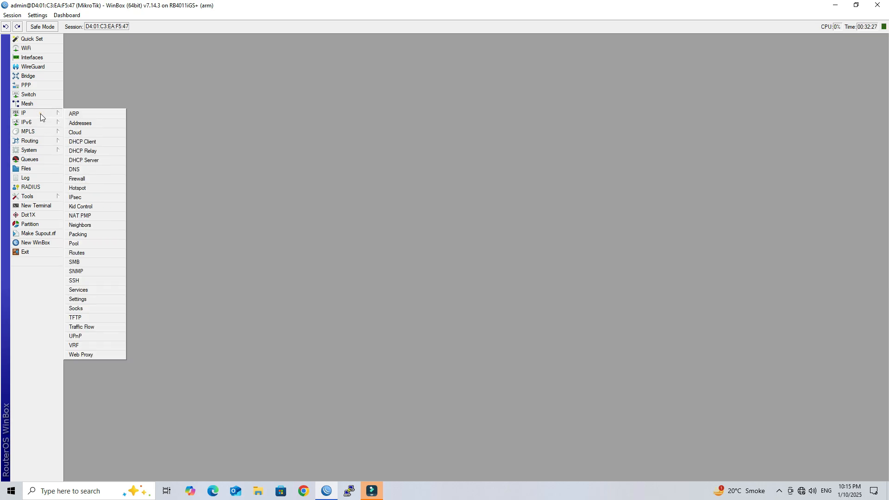
{"action": "left_click", "coordinate": [99, 165]}
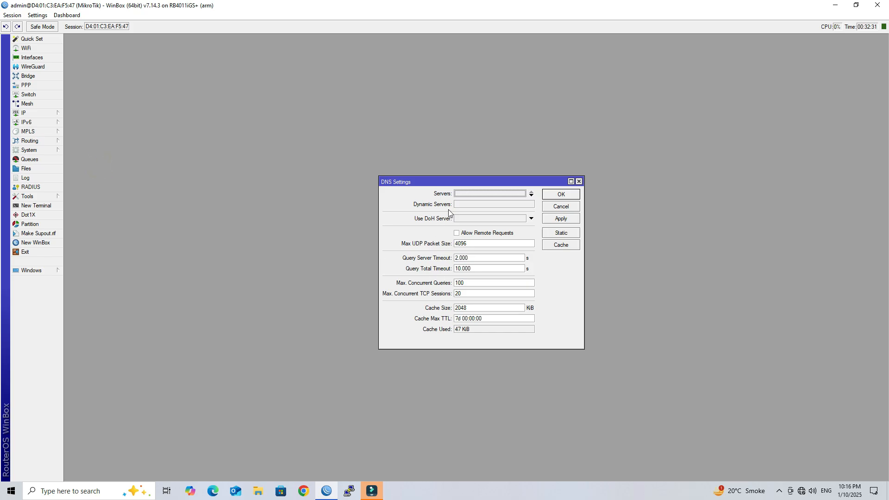
{"action": "left_click", "coordinate": [470, 194]}
{"action": "type", "text": "8.8.8.8"}
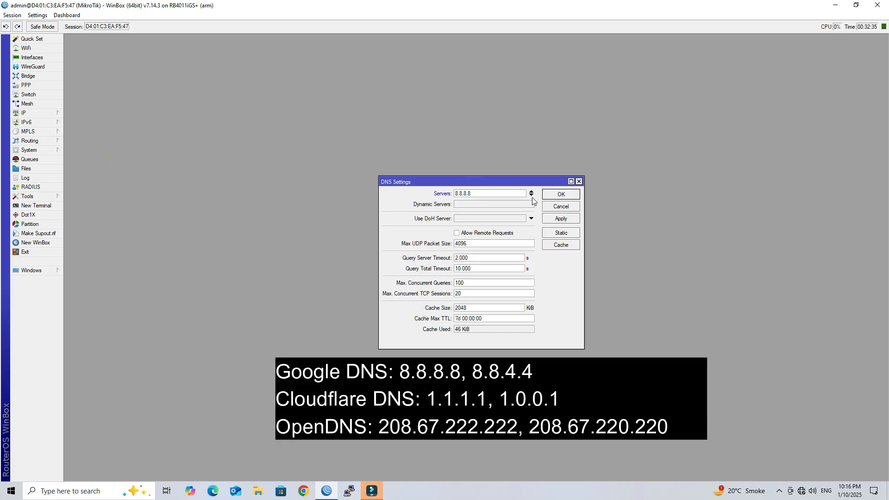
{"action": "left_click", "coordinate": [531, 196]}
{"action": "type", "text": "4.2.2.2"}
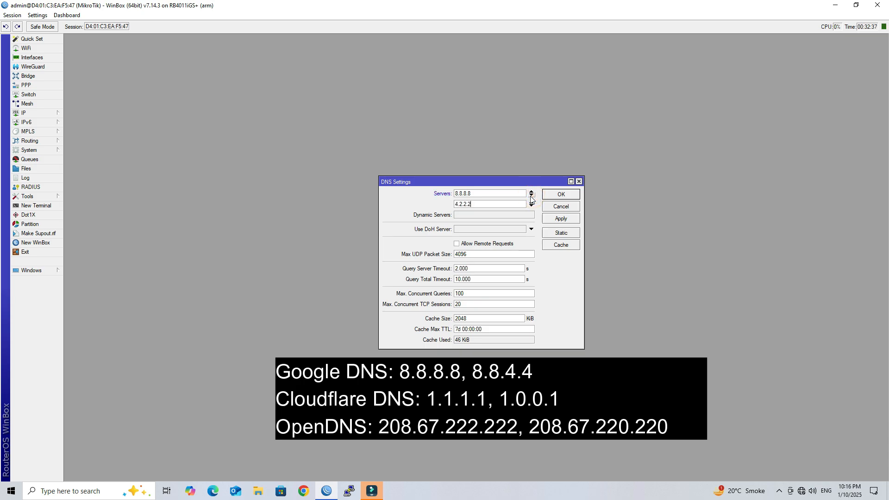
{"action": "left_click", "coordinate": [562, 219]}
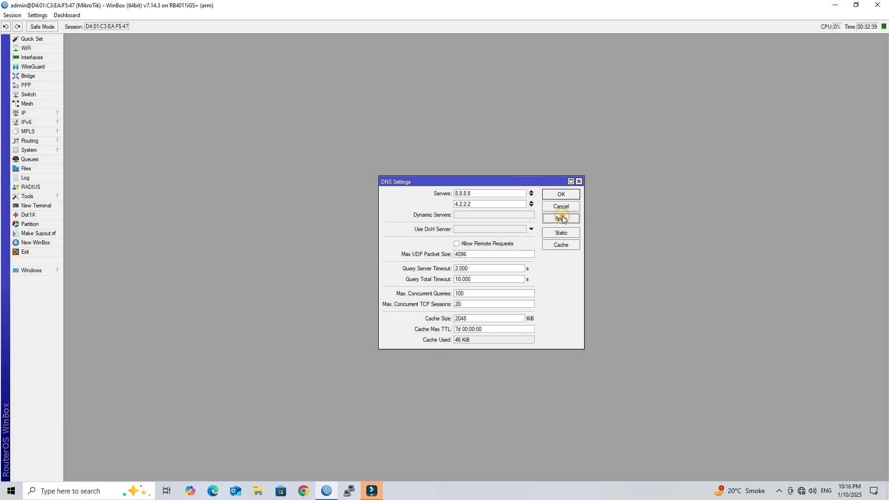
{"action": "left_click", "coordinate": [561, 194]}
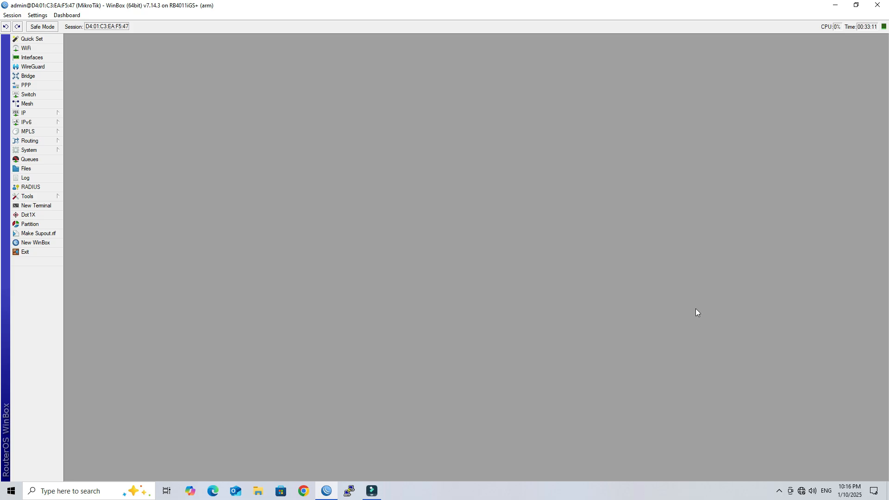
Rename ether2 to '2 LAN' and close the Interface List.
{"action": "left_click", "coordinate": [49, 57]}
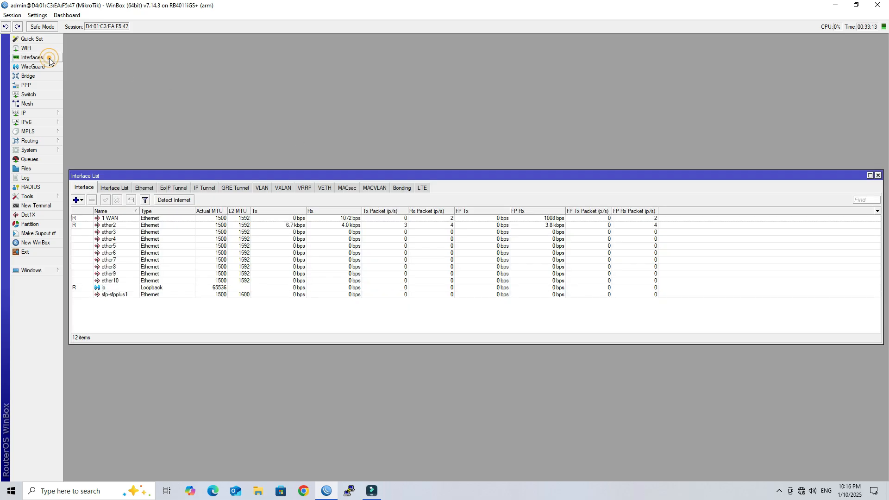
{"action": "left_click", "coordinate": [150, 227]}
{"action": "double_click", "coordinate": [149, 227]}
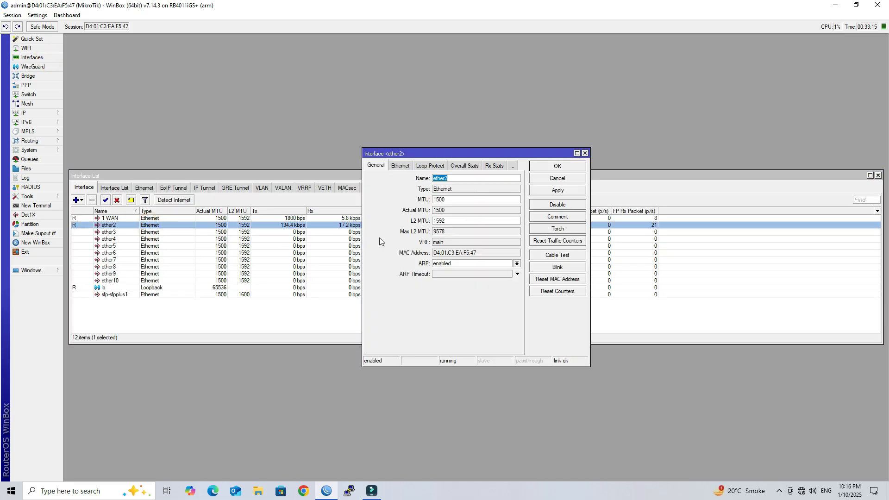
{"action": "type", "text": "2 LAN"}
{"action": "left_click", "coordinate": [574, 190]}
{"action": "left_click", "coordinate": [570, 166]}
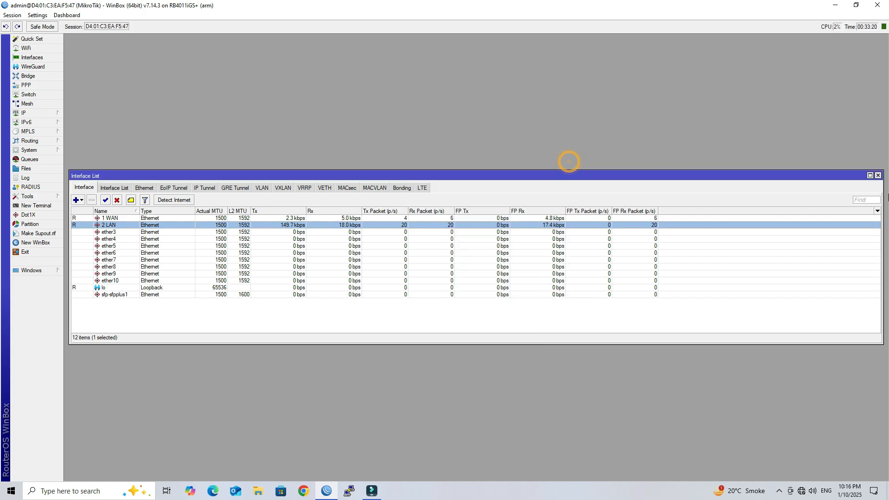
{"action": "left_click", "coordinate": [877, 175]}
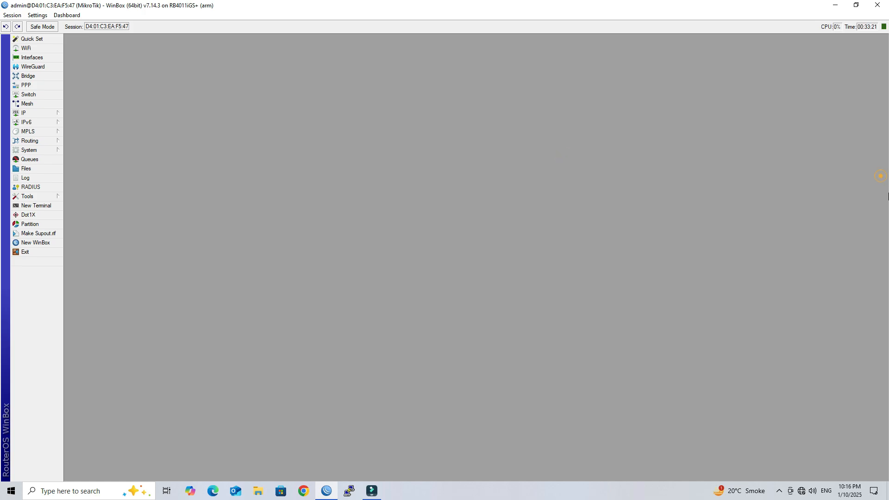
{"action": "left_click", "coordinate": [40, 112]}
Add a new address 10.110.1.1/24 on the 2 LAN interface.
{"action": "left_click", "coordinate": [88, 124]}
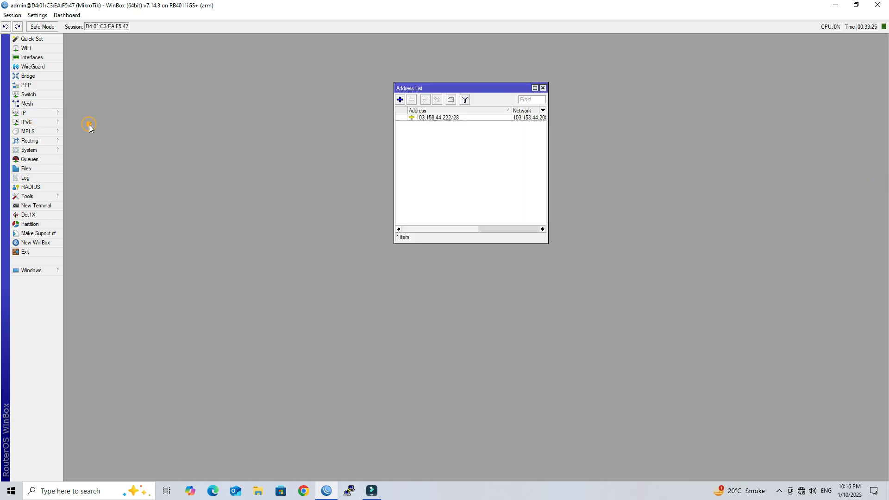
{"action": "left_click", "coordinate": [400, 100]}
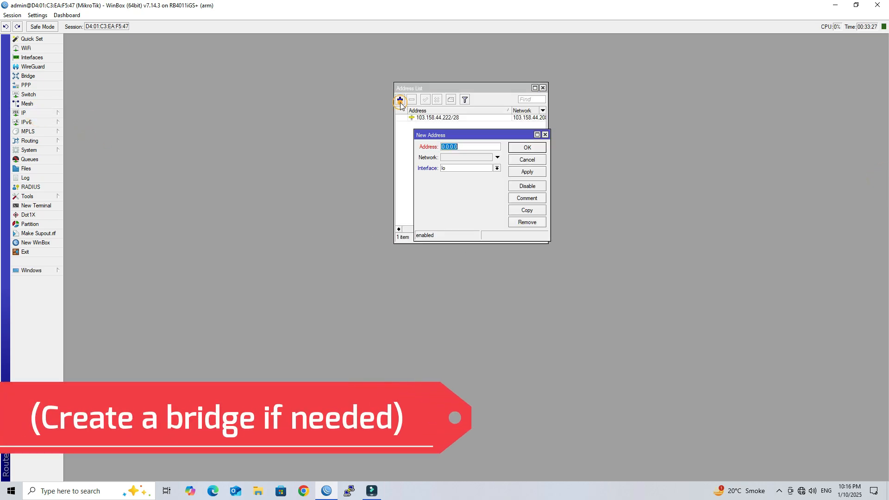
{"action": "double_click", "coordinate": [487, 149]}
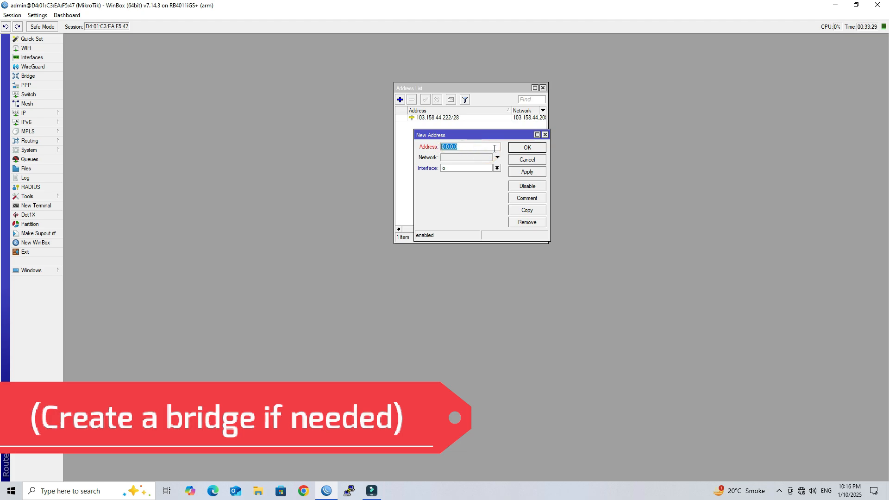
{"action": "type", "text": "10.110."}
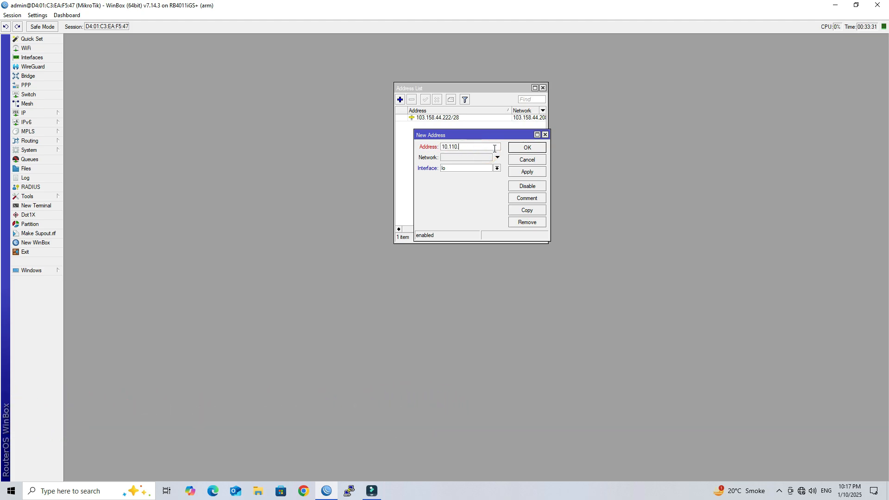
{"action": "type", "text": "1.1/24"}
{"action": "left_click", "coordinate": [496, 167]}
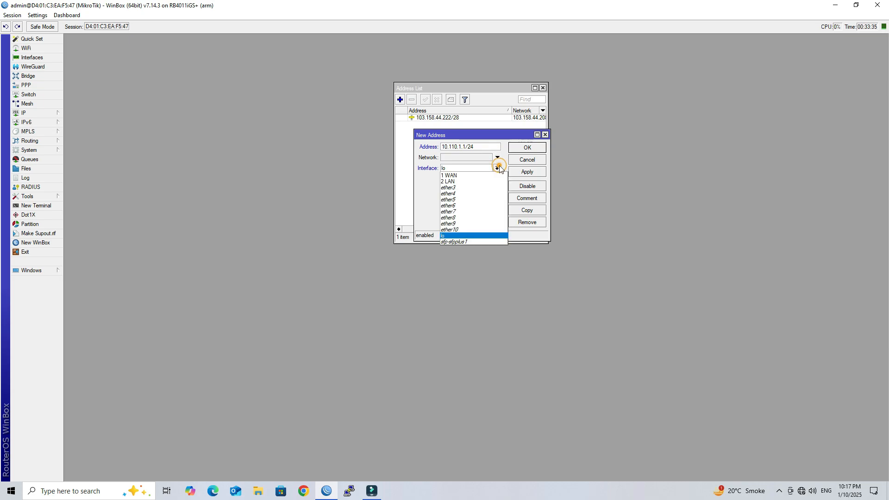
{"action": "left_click", "coordinate": [494, 182]}
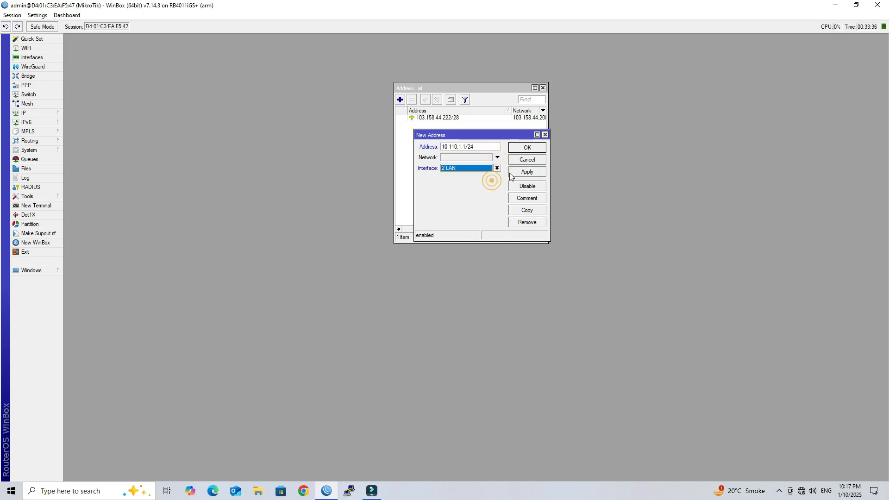
Comment the address 'LAN', save it, and close the Address List.
{"action": "left_click", "coordinate": [531, 197]}
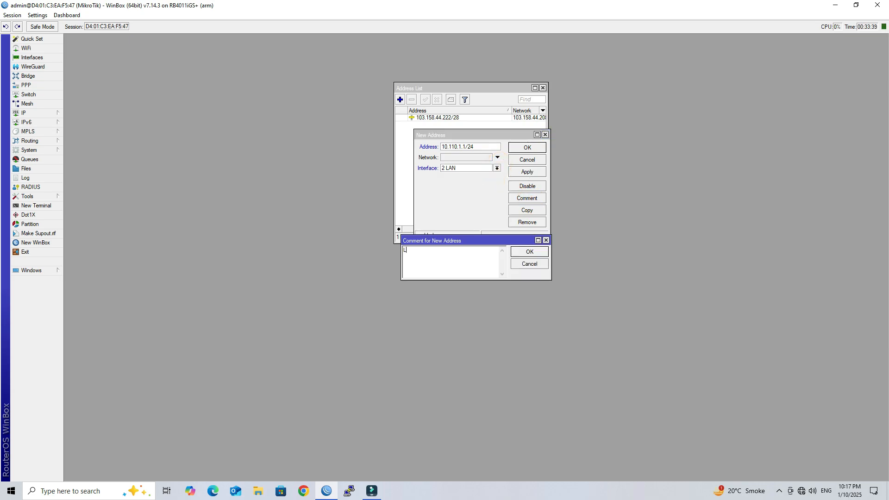
{"action": "type", "text": "LAN"}
{"action": "left_click", "coordinate": [529, 251]}
{"action": "left_click", "coordinate": [532, 172]}
{"action": "left_click", "coordinate": [530, 147]}
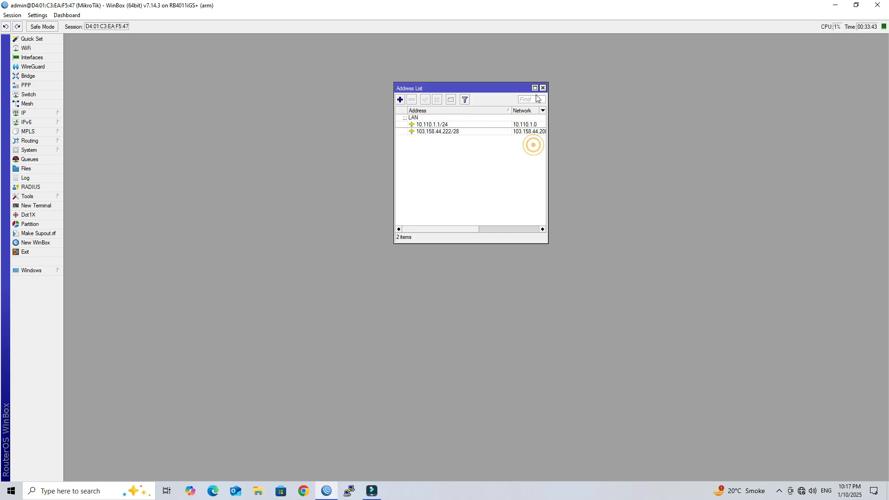
{"action": "left_click", "coordinate": [437, 126]}
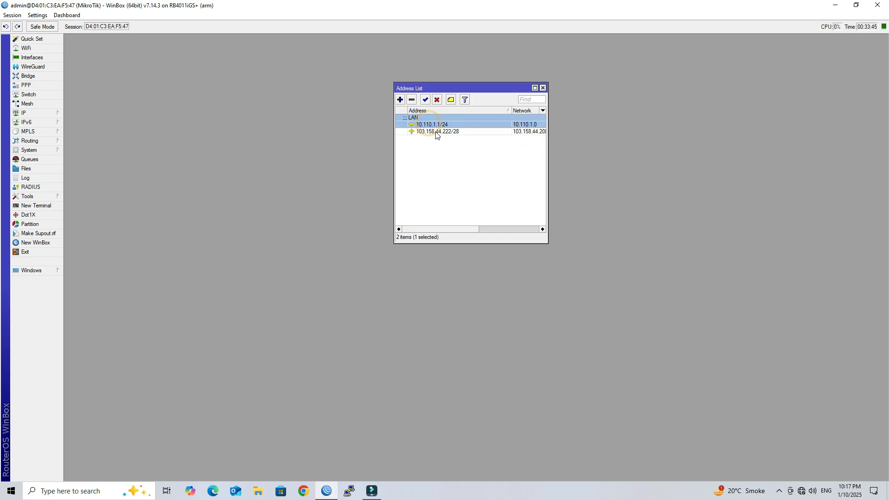
{"action": "left_click", "coordinate": [542, 88]}
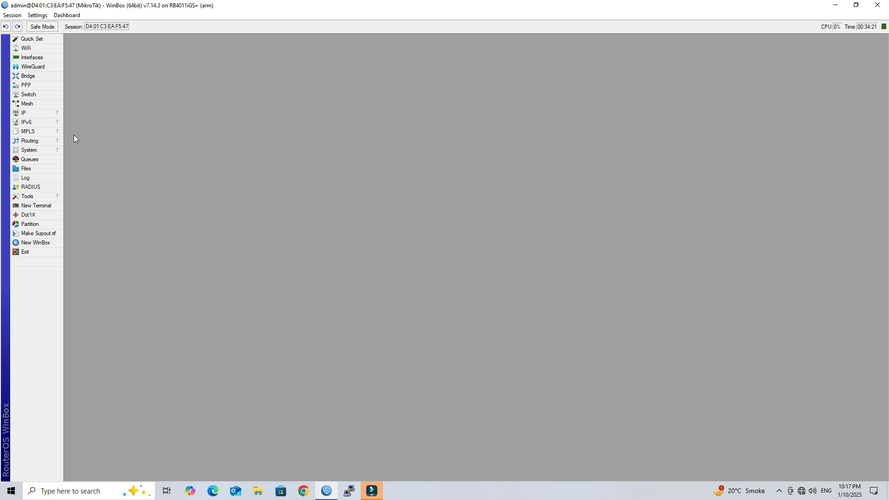
Start a srcnat NAT rule matching source address 10.110.1.0/24.
{"action": "left_click", "coordinate": [47, 113]}
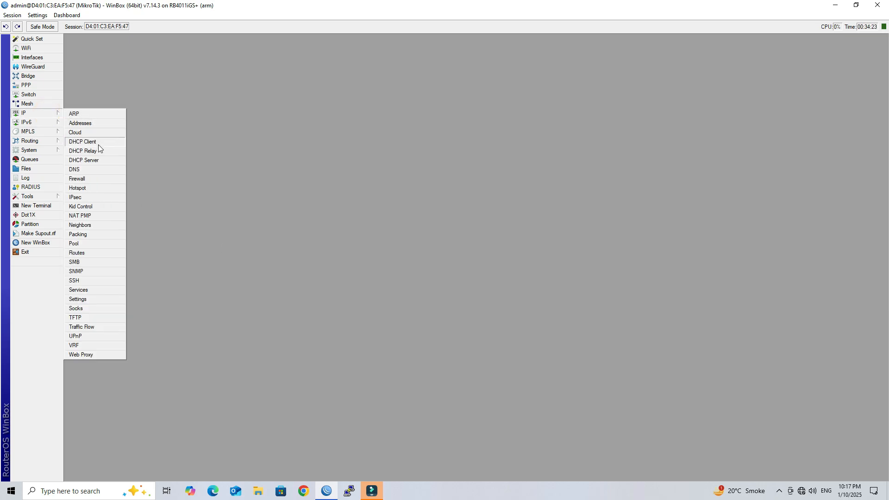
{"action": "left_click", "coordinate": [96, 179]}
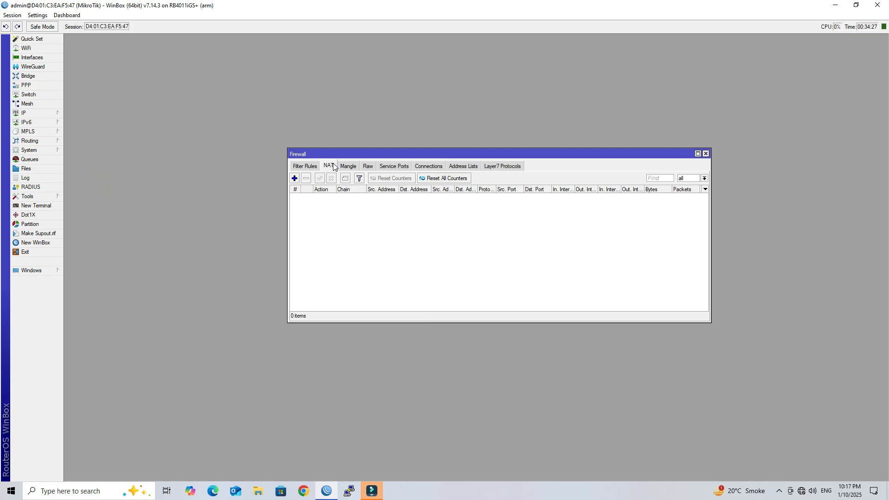
{"action": "left_click", "coordinate": [294, 178]}
{"action": "left_click", "coordinate": [463, 153]}
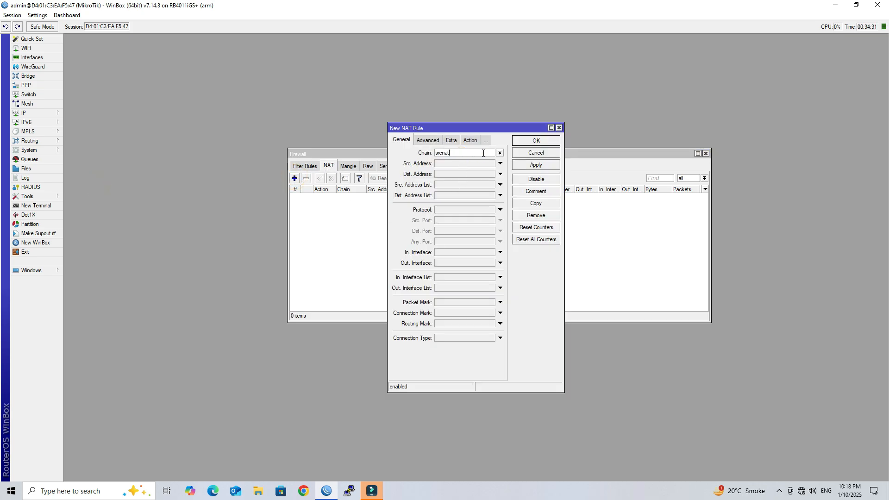
{"action": "left_click_drag", "start_coordinate": [482, 153], "coordinate": [432, 155]}
{"action": "left_click", "coordinate": [462, 163]}
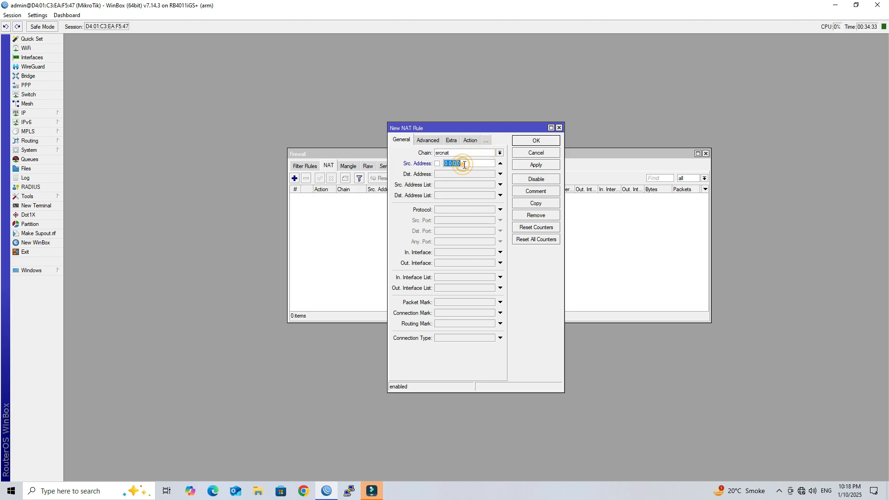
{"action": "type", "text": "1"}
Set the rule's action to masquerade with comment 'LAN NAT', save it, and close Firewall.
{"action": "left_click", "coordinate": [474, 142]}
{"action": "left_click", "coordinate": [466, 152]}
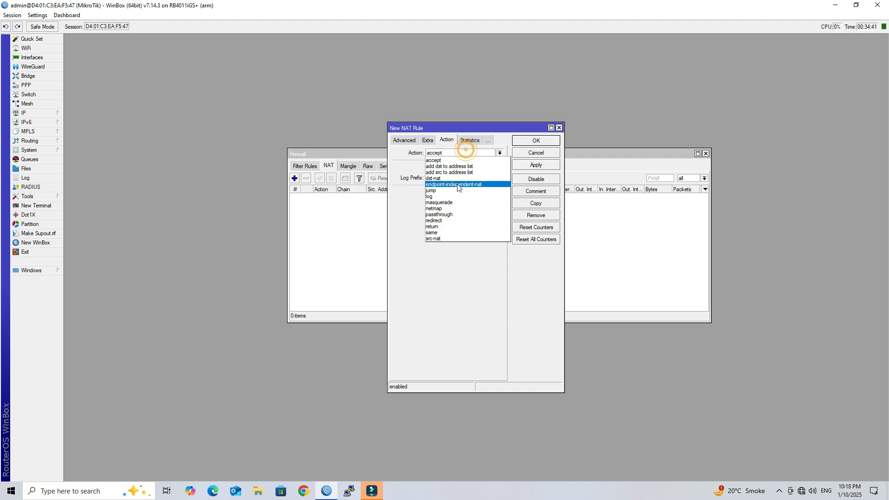
{"action": "left_click", "coordinate": [455, 201]}
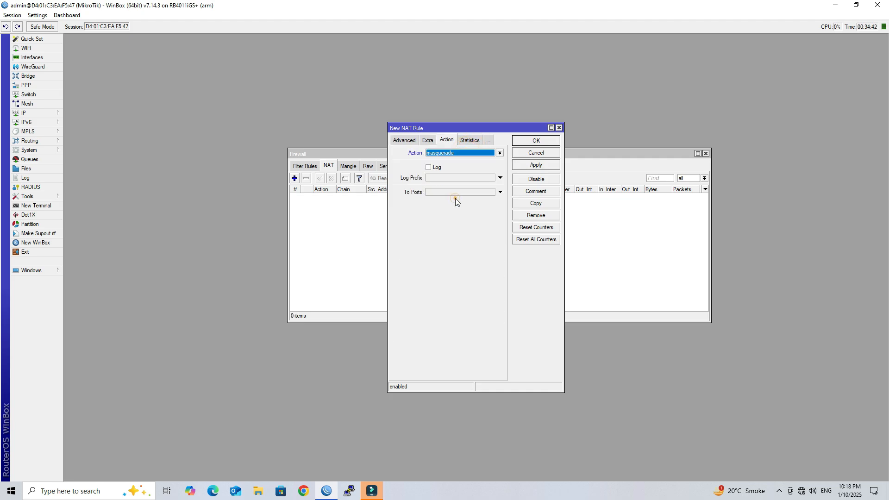
{"action": "left_click", "coordinate": [532, 195]}
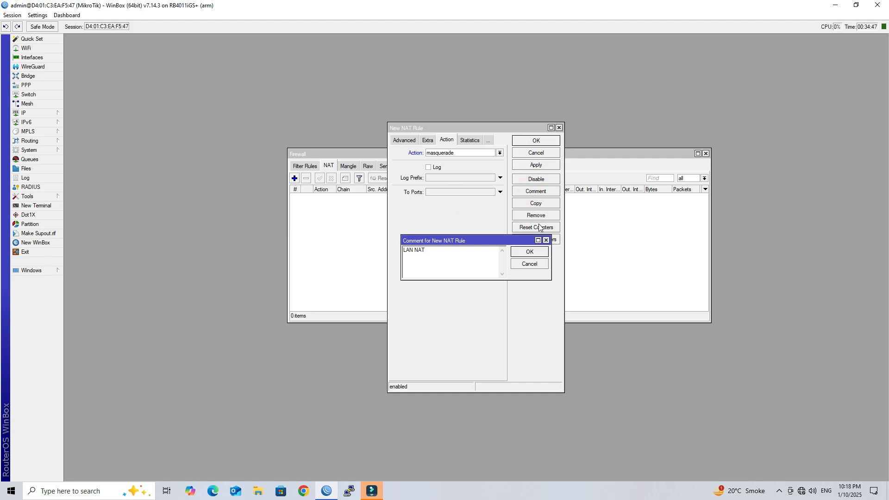
{"action": "left_click", "coordinate": [530, 252]}
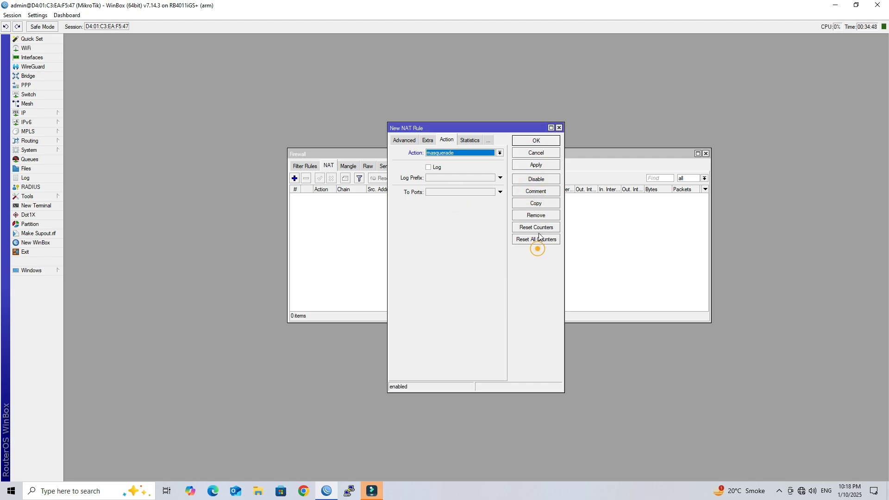
{"action": "left_click", "coordinate": [536, 140]}
{"action": "left_click", "coordinate": [365, 202]}
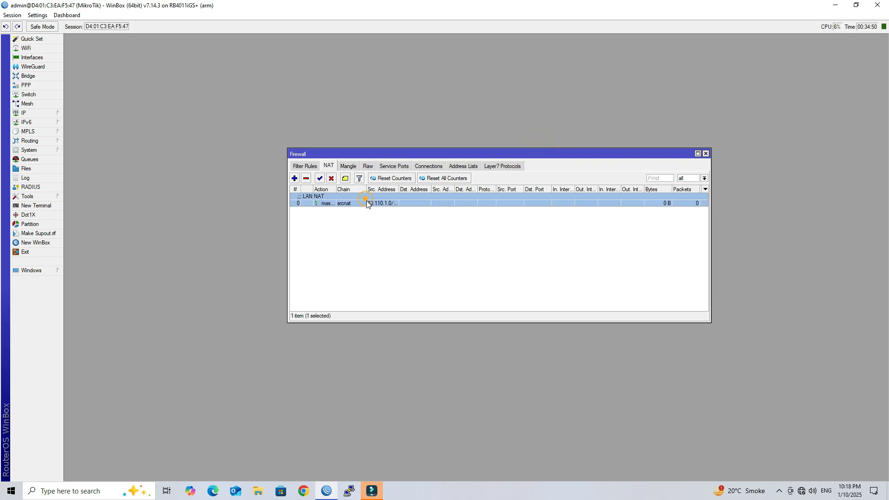
{"action": "left_click", "coordinate": [421, 291]}
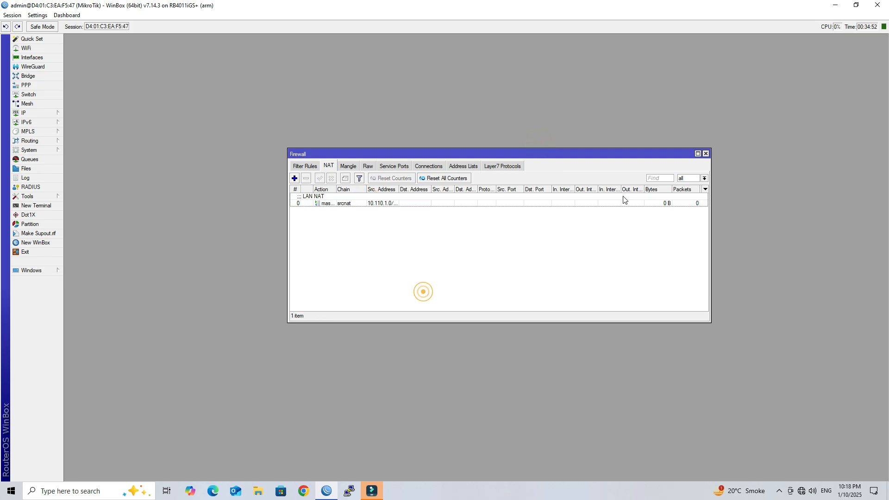
{"action": "left_click", "coordinate": [705, 154]}
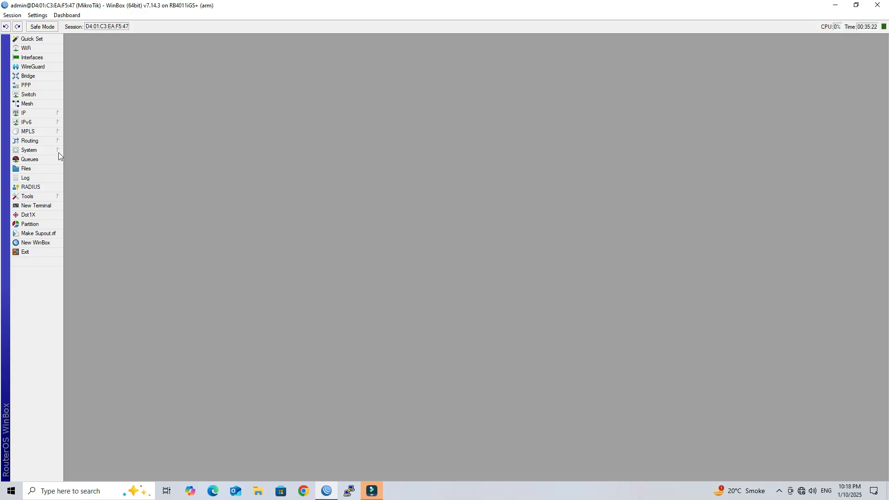
Create an IP pool named 'LAN POOL' with range 10.110.1.2-10.110.1.254.
{"action": "left_click", "coordinate": [29, 116]}
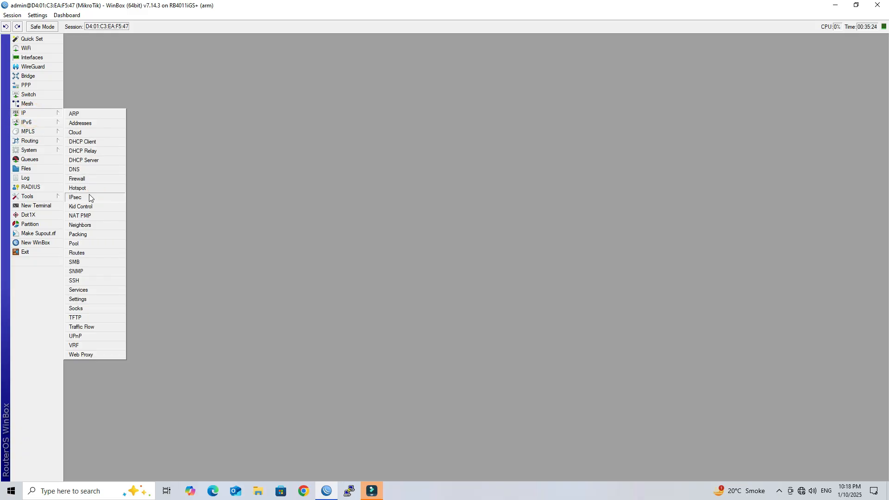
{"action": "left_click", "coordinate": [97, 244]}
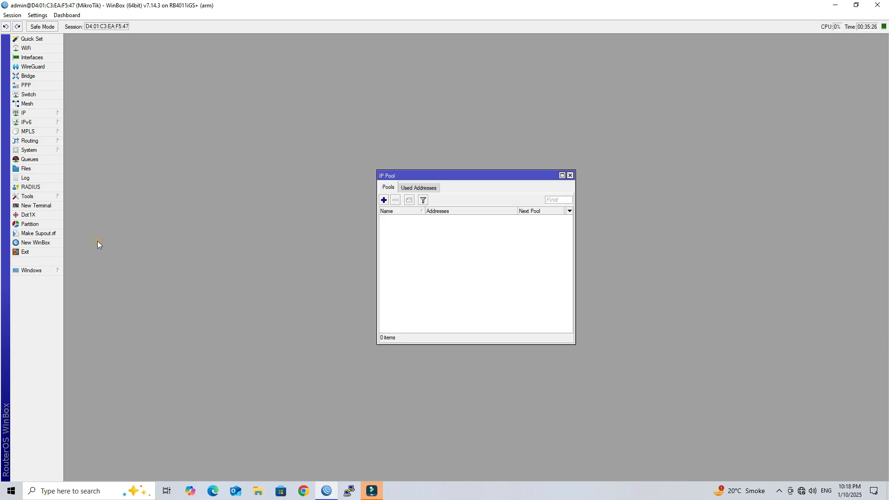
{"action": "left_click", "coordinate": [383, 200]}
{"action": "double_click", "coordinate": [474, 230]}
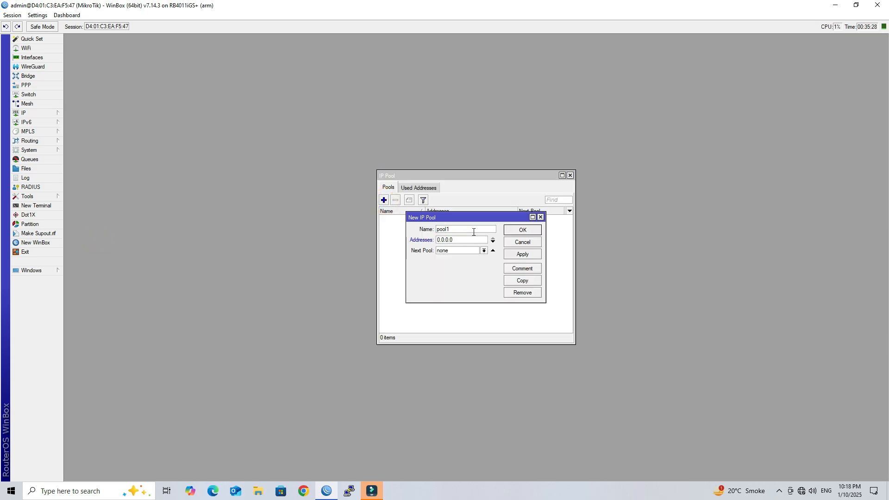
{"action": "type", "text": "LAN POOL"}
{"action": "key", "text": "Tab"}
{"action": "type", "text": "10"}
{"action": "type", "text": ".110.1.2-10.110.1.254"}
Apply and confirm LAN POOL, then close the IP Pool window.
{"action": "left_click", "coordinate": [522, 254]}
{"action": "left_click", "coordinate": [523, 230]}
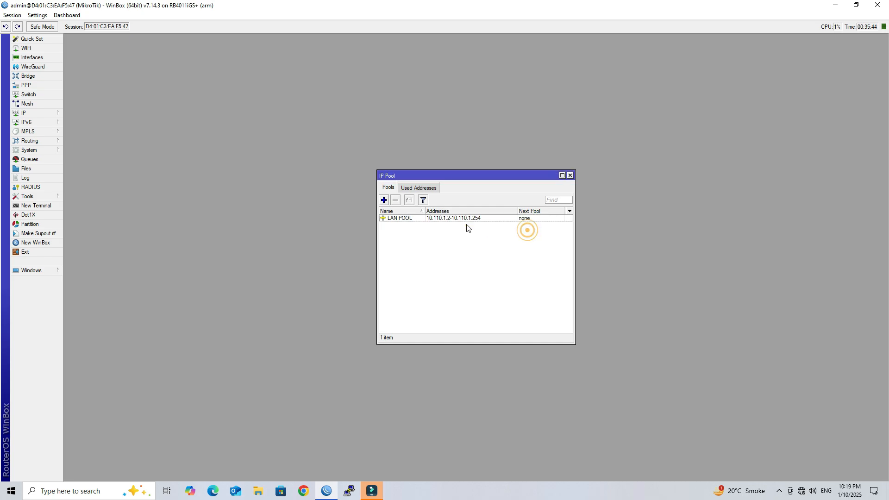
{"action": "left_click", "coordinate": [426, 217]}
{"action": "left_click", "coordinate": [492, 307]}
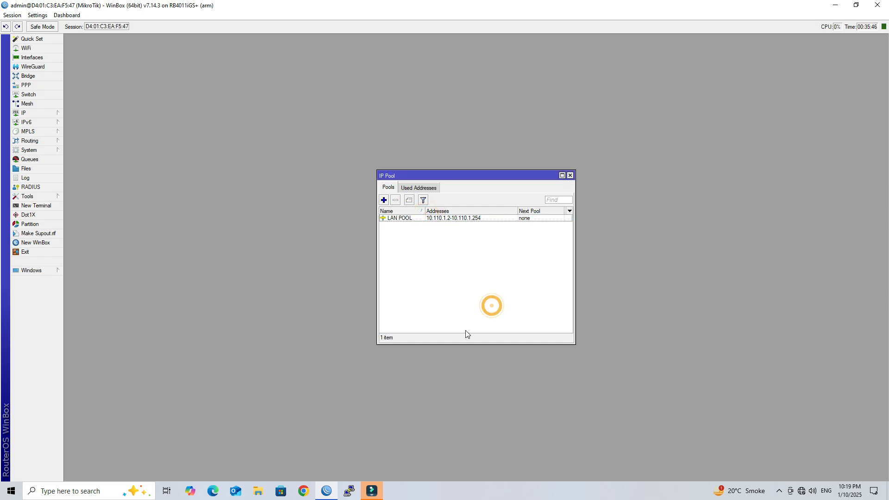
{"action": "left_click", "coordinate": [570, 176]}
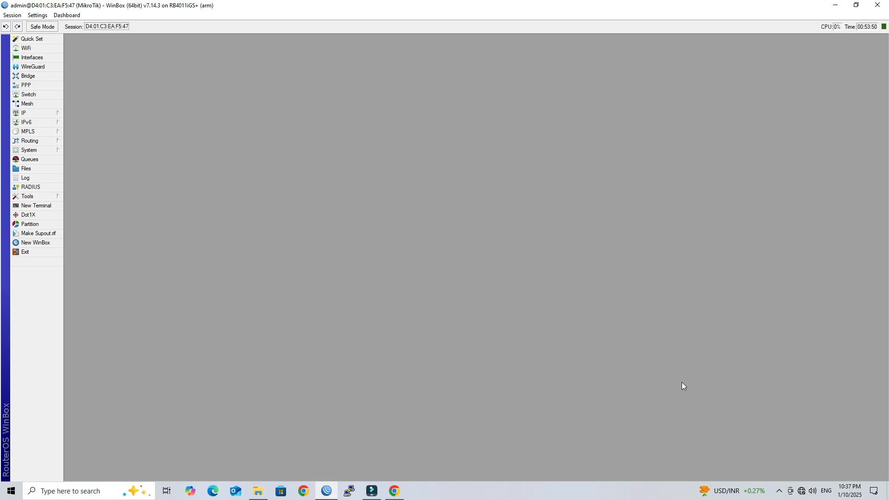
Create a new PPP profile named 'PPPoE_PROFILE'.
{"action": "left_click", "coordinate": [24, 88]}
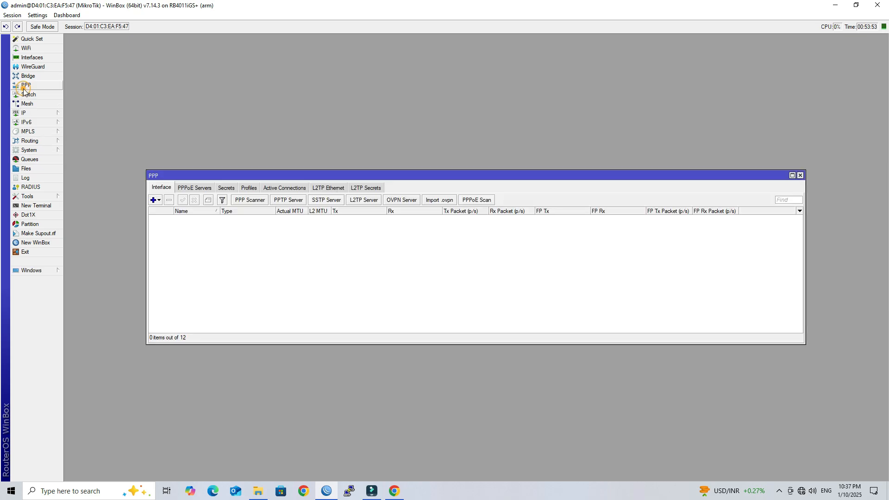
{"action": "left_click", "coordinate": [247, 190]}
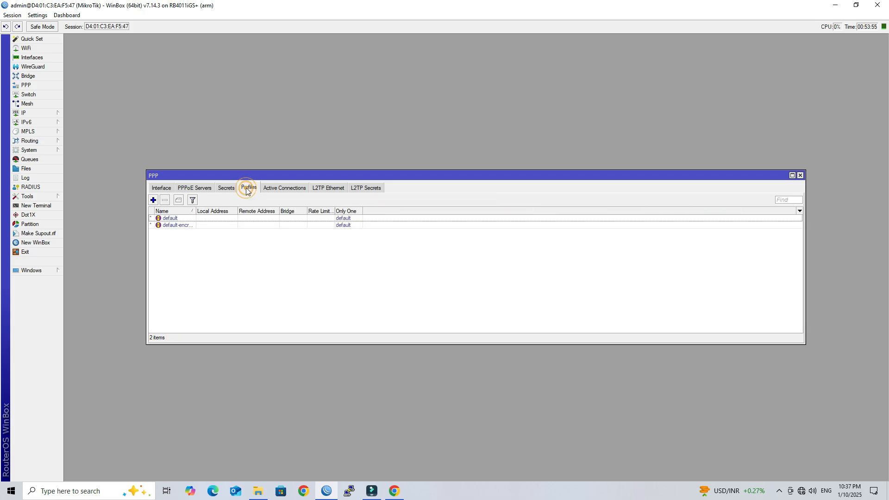
{"action": "left_click", "coordinate": [153, 200]}
{"action": "left_click_drag", "start_coordinate": [484, 164], "coordinate": [453, 167]}
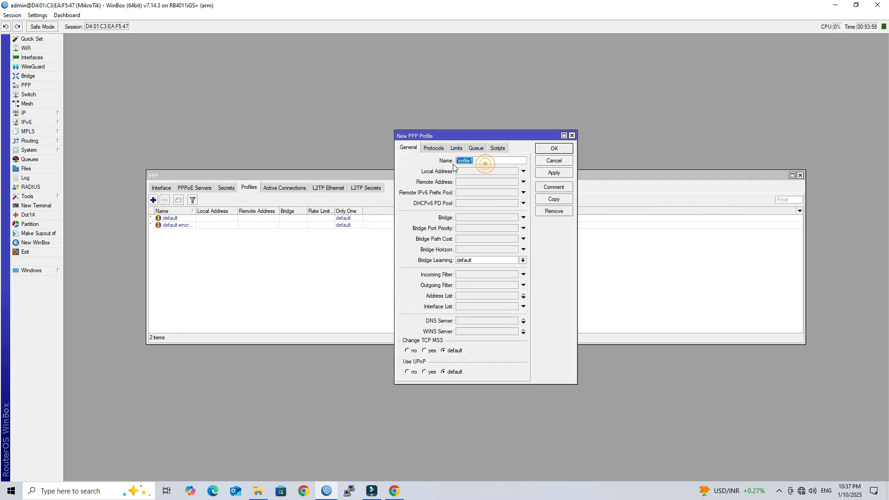
{"action": "type", "text": "PPPoE_PROFILE"}
Give the profile local address 10.110.1.1 and remote address pool LAN POOL, and save it.
{"action": "left_click", "coordinate": [457, 171]}
{"action": "left_click", "coordinate": [491, 171]}
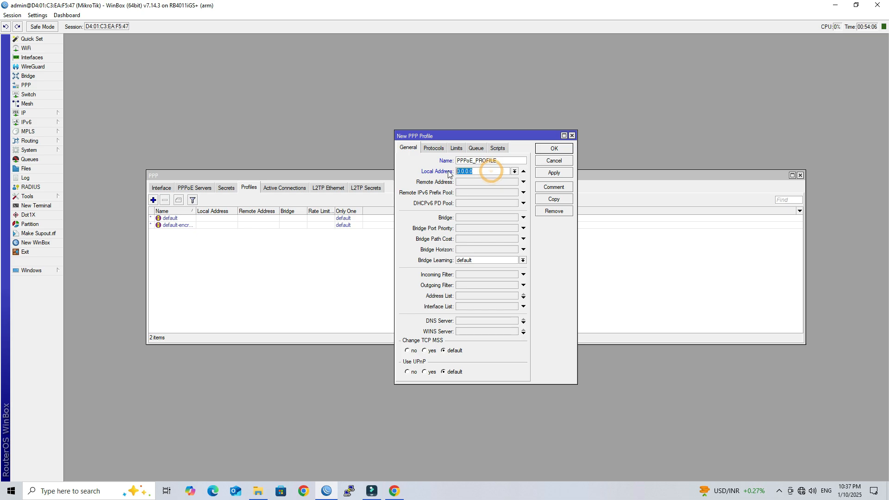
{"action": "type", "text": "1"}
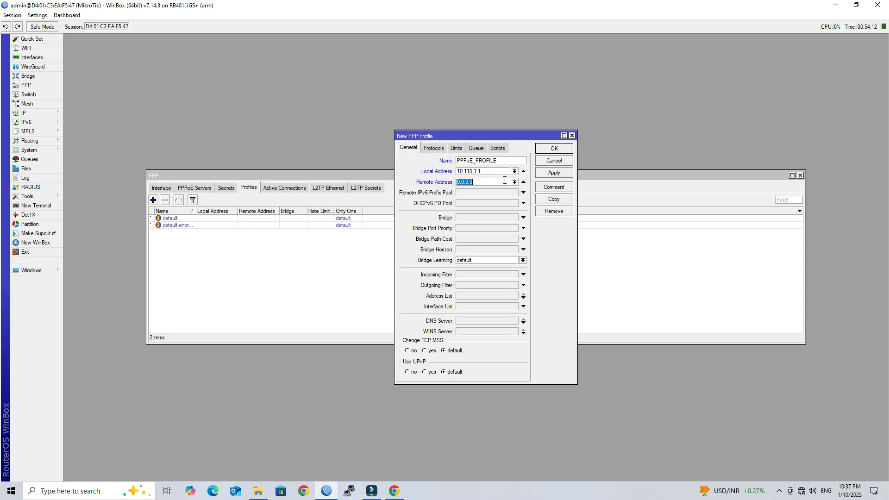
{"action": "left_click", "coordinate": [515, 182]}
{"action": "left_click", "coordinate": [498, 189]}
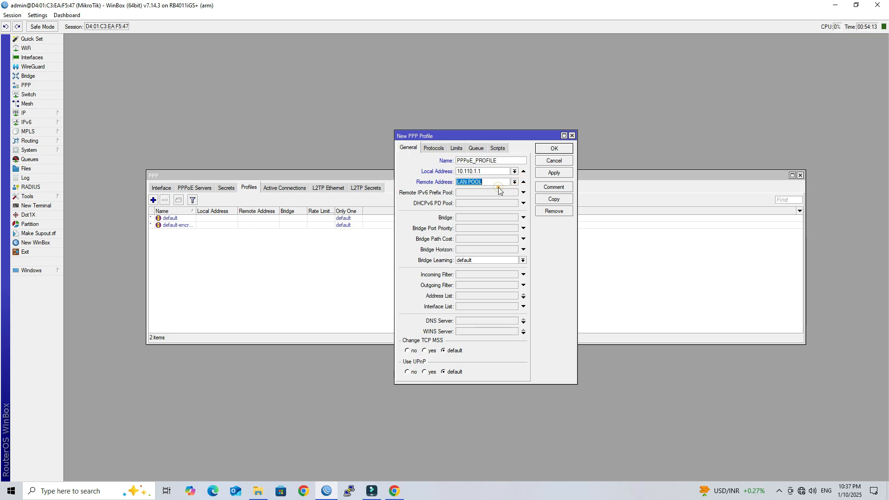
{"action": "left_click", "coordinate": [542, 173]}
{"action": "left_click", "coordinate": [551, 148]}
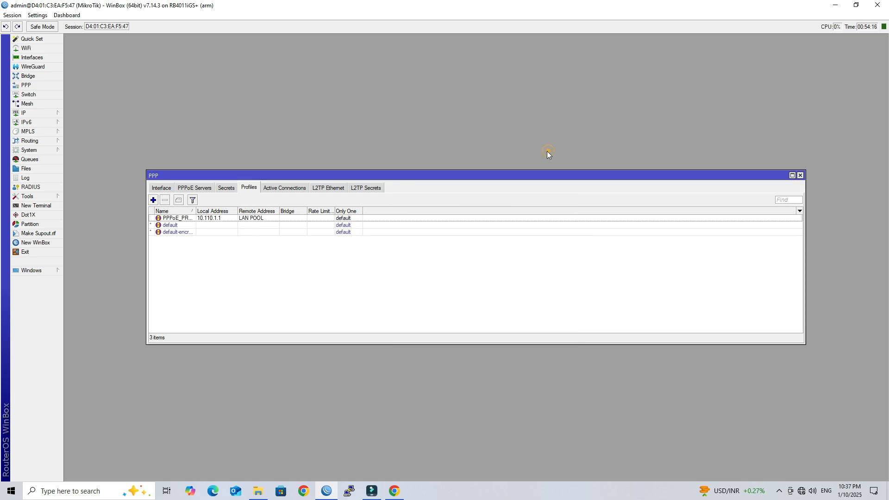
{"action": "left_click", "coordinate": [226, 188]}
Add a PPP secret with the client's username and password, service pppoe, profile PPPoE_PROFILE.
{"action": "left_click", "coordinate": [153, 200]}
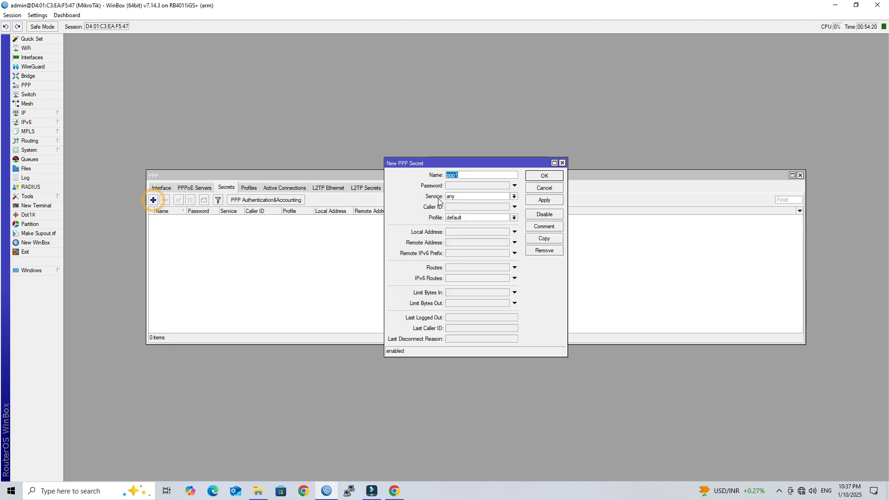
{"action": "type", "text": "test"}
{"action": "key", "text": "Tab"}
{"action": "type", "text": "t"}
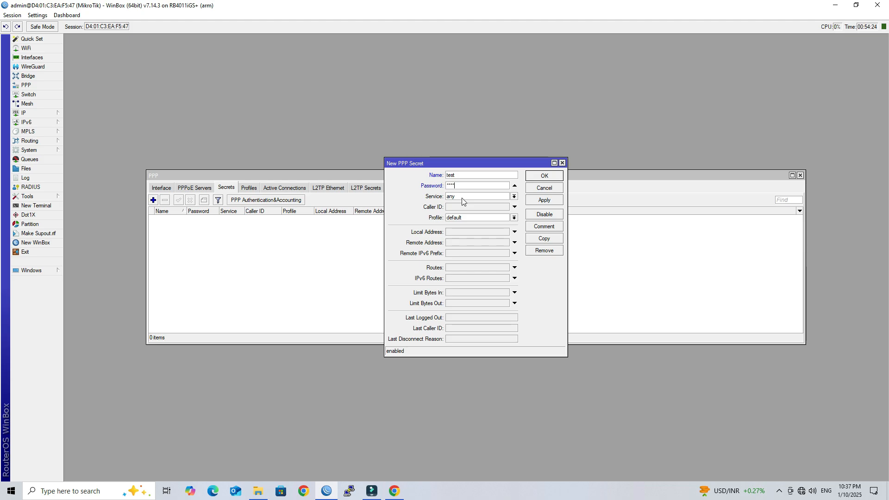
{"action": "left_click", "coordinate": [462, 201]}
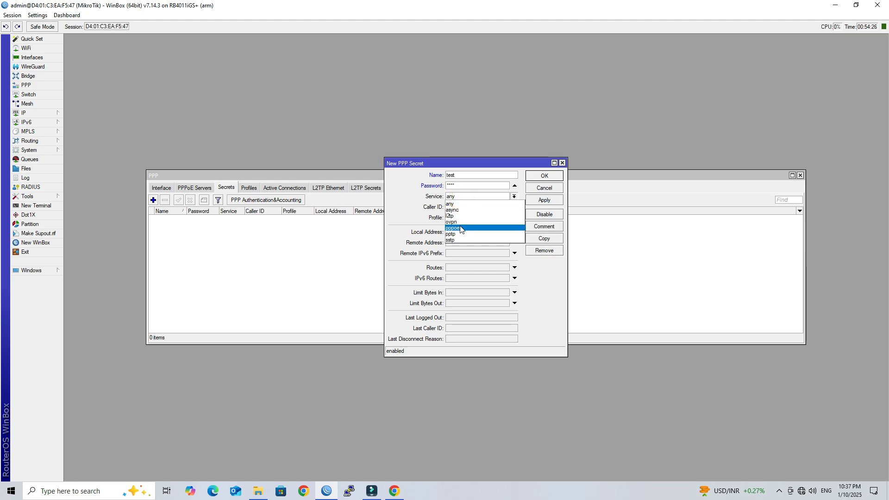
{"action": "left_click", "coordinate": [460, 228]}
{"action": "left_click", "coordinate": [464, 218]}
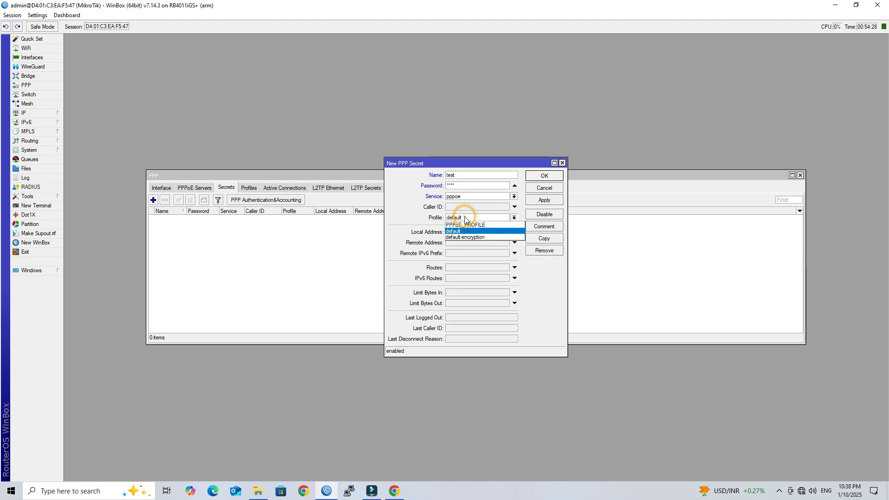
{"action": "left_click", "coordinate": [467, 225]}
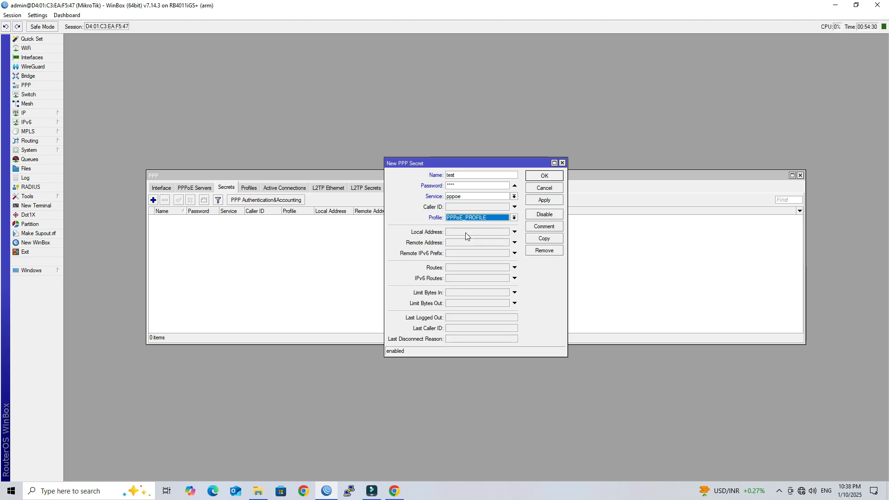
Set the secret's local address 10.110.1.1 and remote address 10.110.1.2, and save it.
{"action": "left_click", "coordinate": [467, 232]}
{"action": "type", "text": "10.110.1.1"}
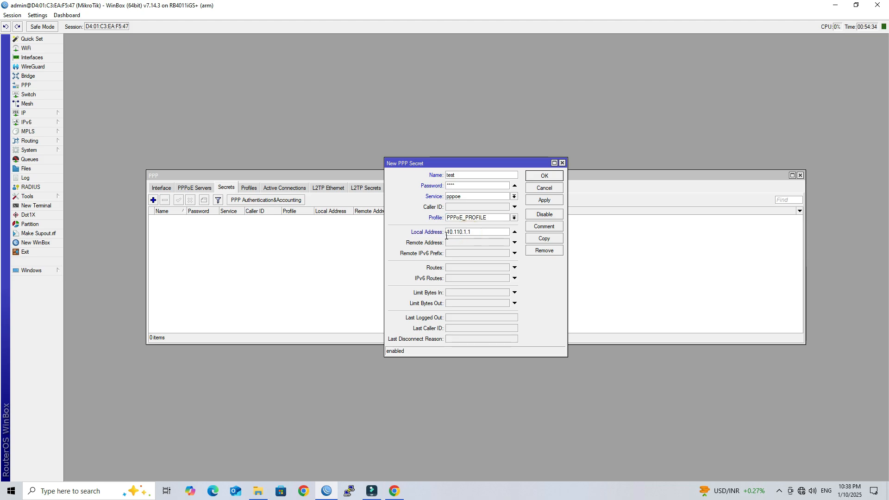
{"action": "left_click", "coordinate": [451, 243]}
{"action": "type", "text": "10.110.1.2"}
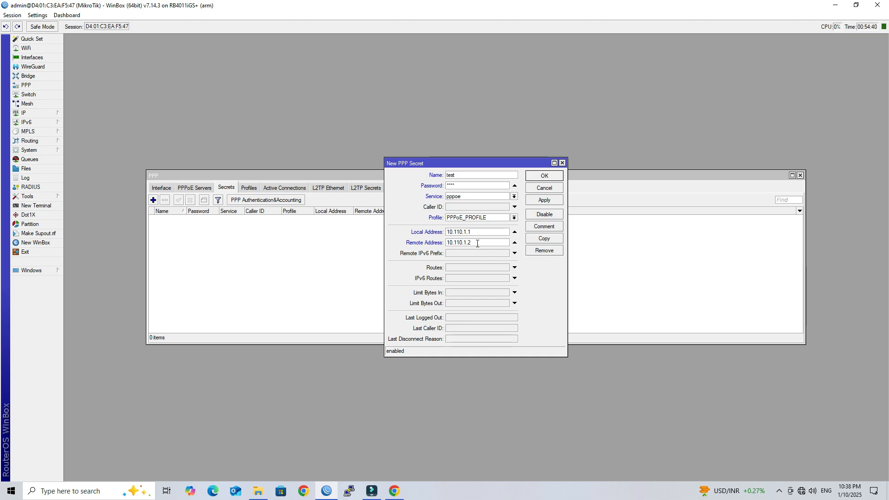
{"action": "left_click_drag", "start_coordinate": [476, 243], "coordinate": [442, 245]}
{"action": "left_click", "coordinate": [480, 243]}
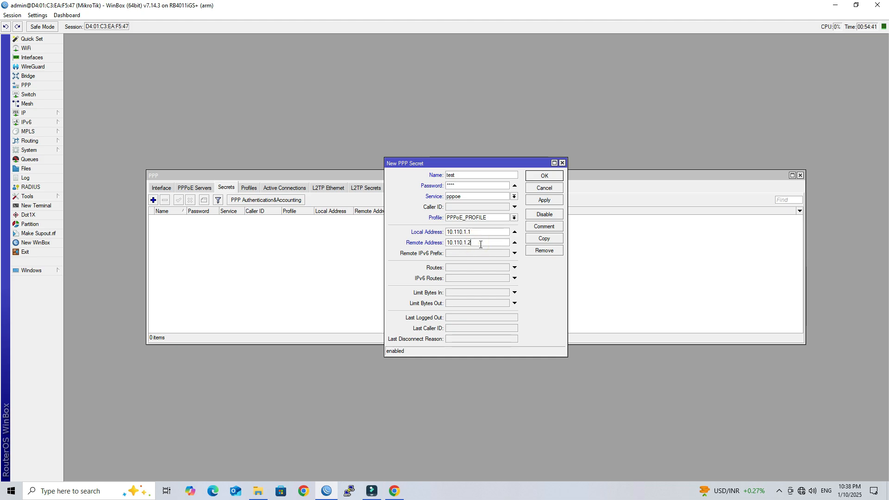
{"action": "left_click", "coordinate": [540, 201]}
{"action": "left_click", "coordinate": [541, 176]}
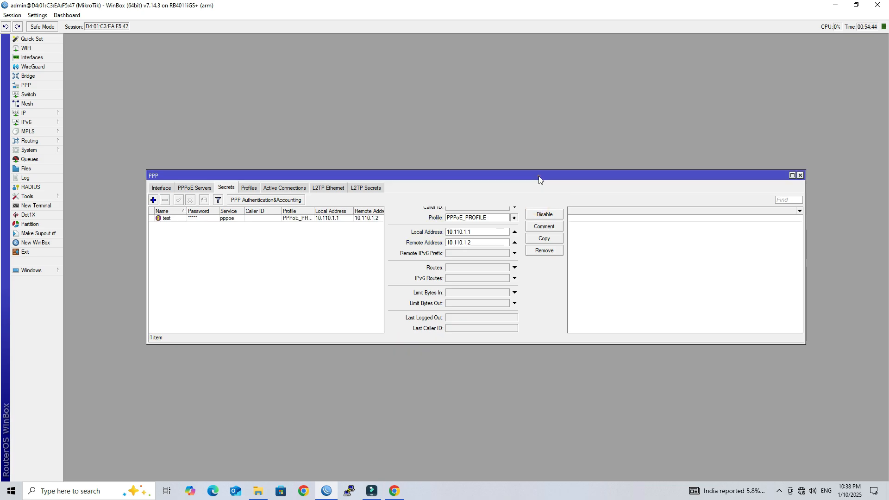
{"action": "left_click", "coordinate": [194, 190]}
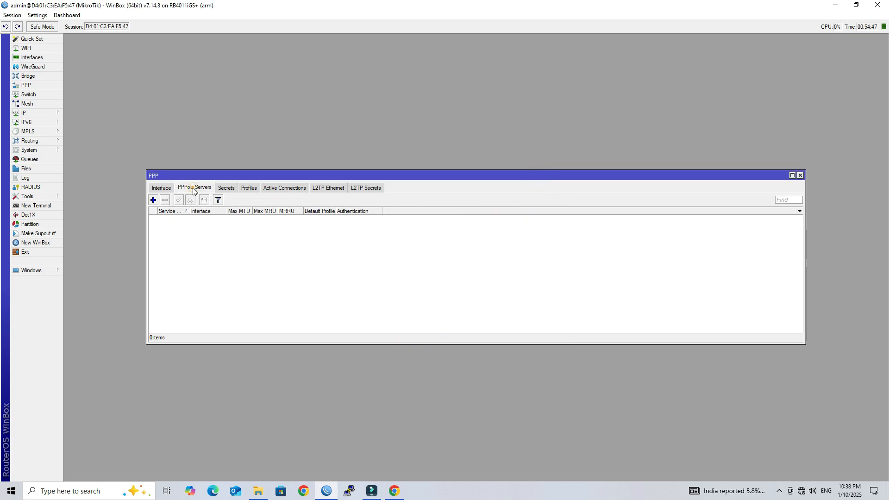
Add PPPoE server PPPoE_SERVER on interface 2 LAN with default profile PPPoE_PROFILE.
{"action": "left_click", "coordinate": [153, 200]}
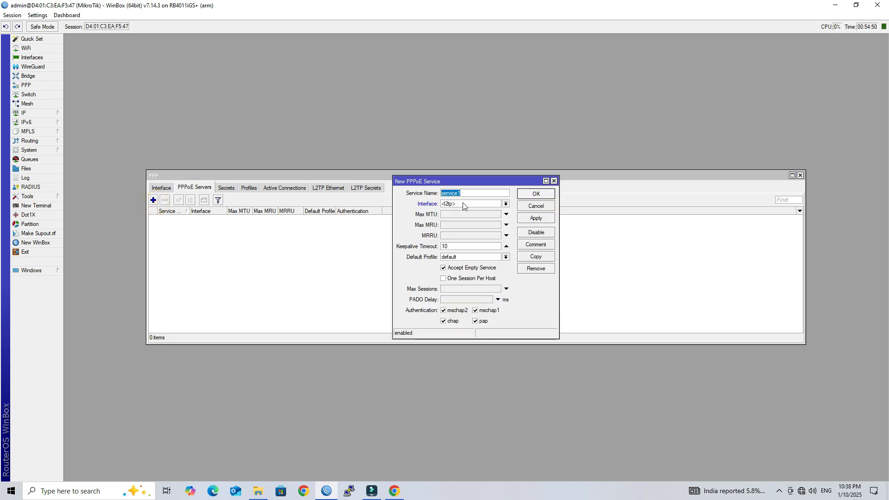
{"action": "type", "text": "PPPoE_SERVER"}
{"action": "left_click", "coordinate": [465, 204]}
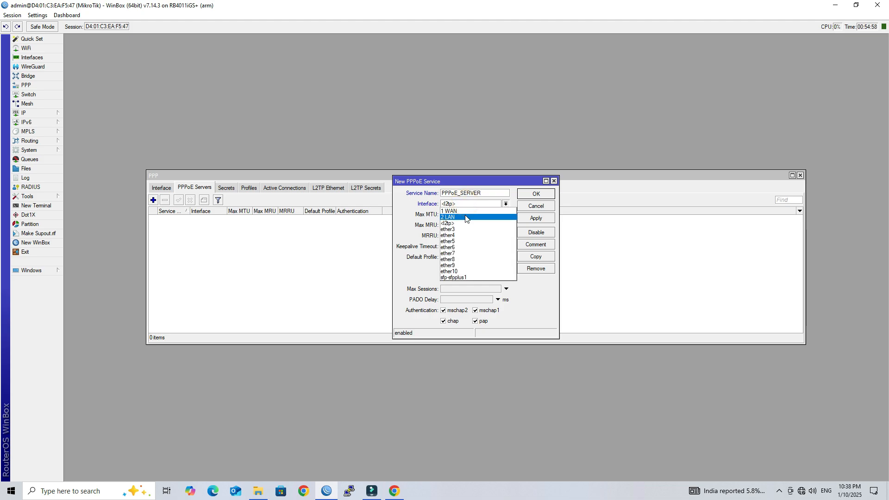
{"action": "left_click", "coordinate": [465, 218]}
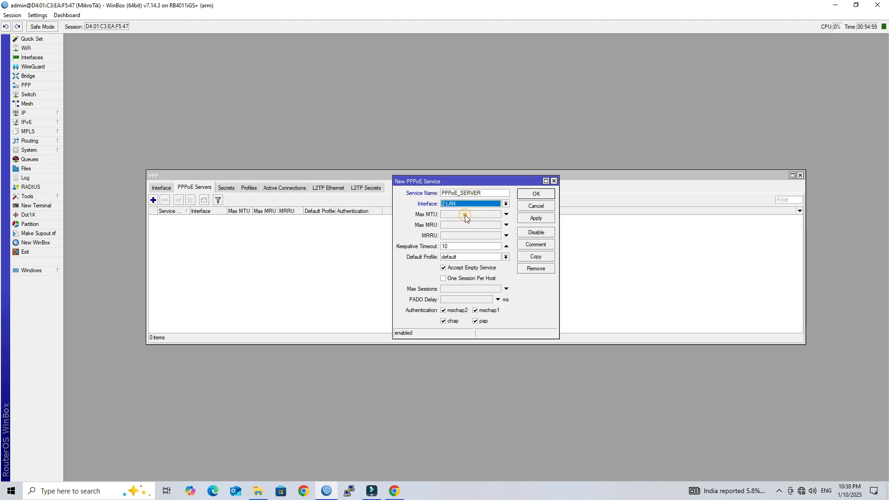
{"action": "left_click", "coordinate": [470, 257]}
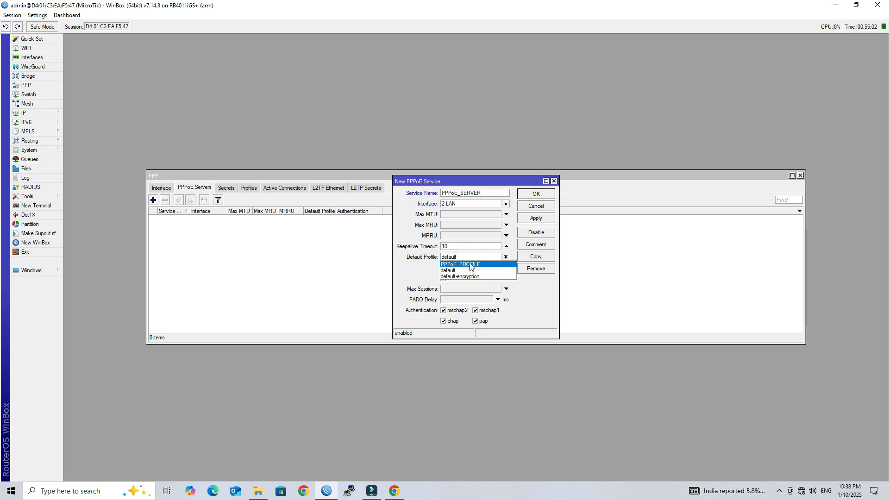
{"action": "left_click", "coordinate": [470, 264]}
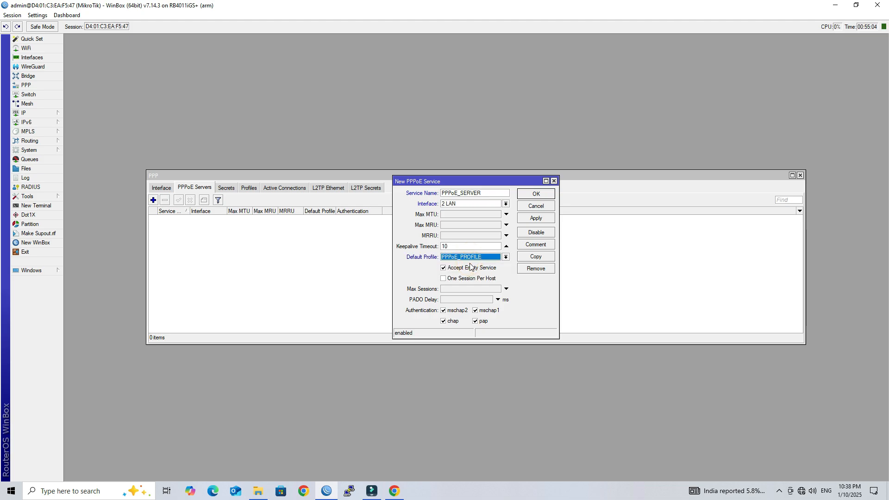
{"action": "left_click", "coordinate": [536, 218]}
{"action": "left_click", "coordinate": [534, 194]}
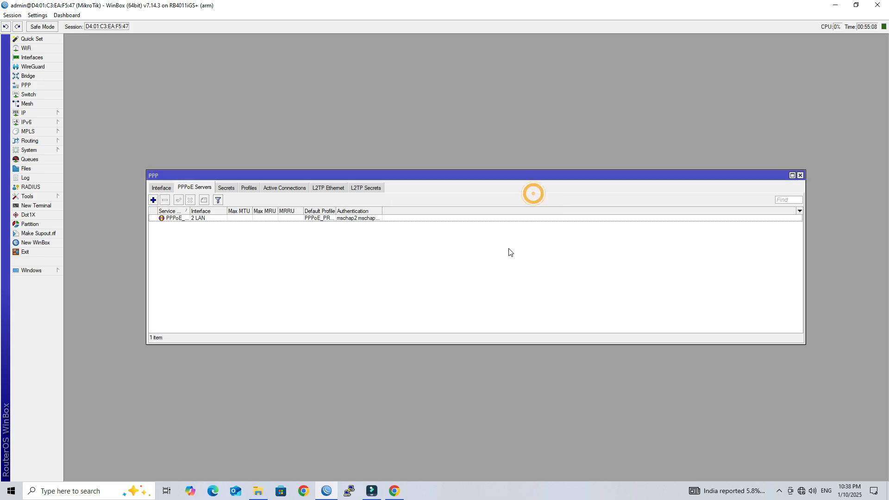
{"action": "left_click", "coordinate": [799, 176]}
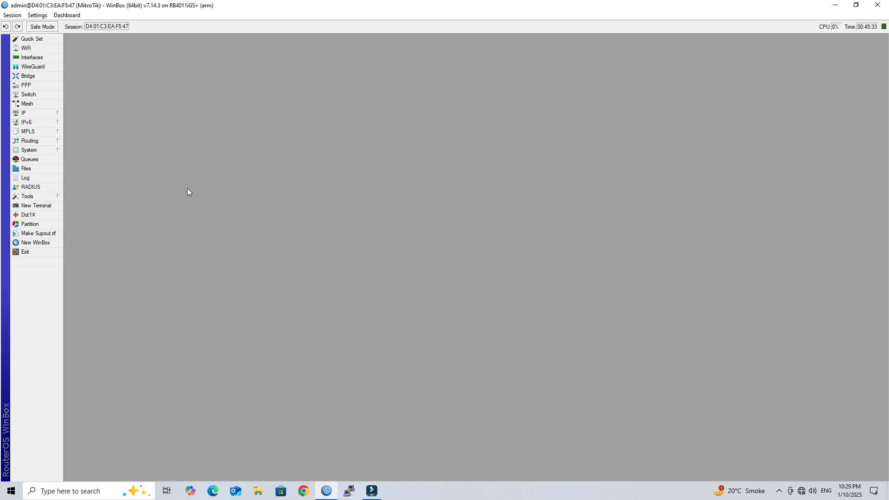
Add an ICMP simple queue for 0.0.0.0/0 with a 100M upload and download limit.
{"action": "left_click", "coordinate": [51, 160]}
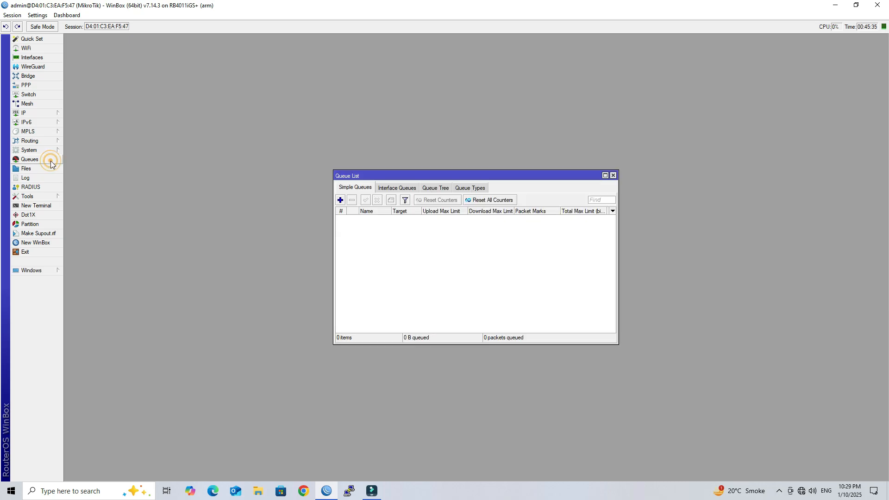
{"action": "left_click", "coordinate": [340, 200]}
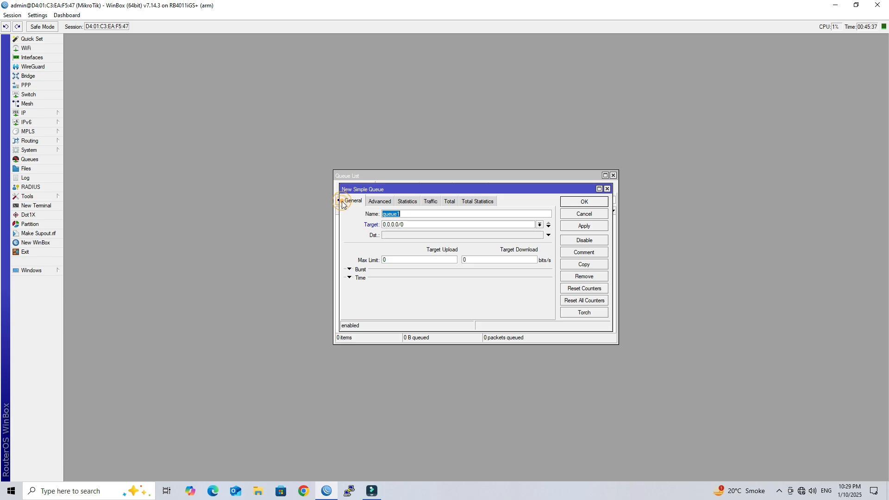
{"action": "left_click", "coordinate": [447, 216]}
{"action": "double_click", "coordinate": [451, 216]}
{"action": "key", "text": "BackSpace"}
{"action": "key", "text": "Tab"}
{"action": "double_click", "coordinate": [393, 259]}
{"action": "type", "text": "100M"}
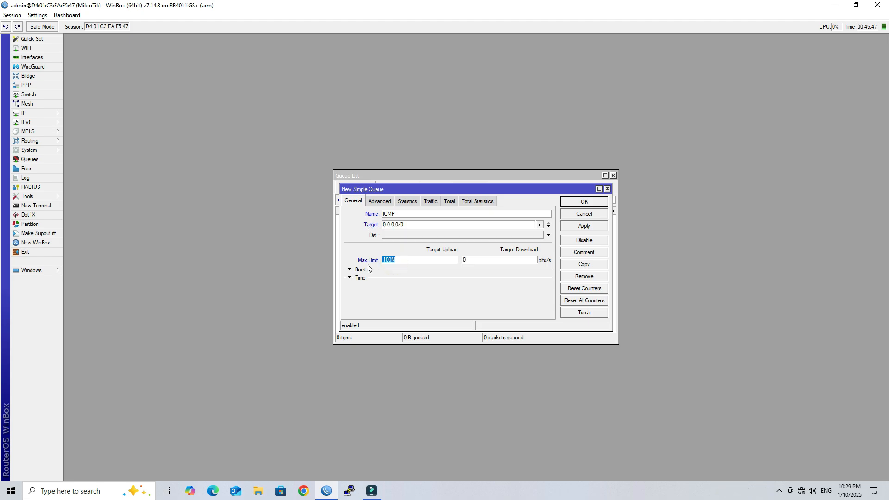
{"action": "key", "text": "Tab"}
{"action": "type", "text": "100M"}
{"action": "left_click", "coordinate": [584, 226]}
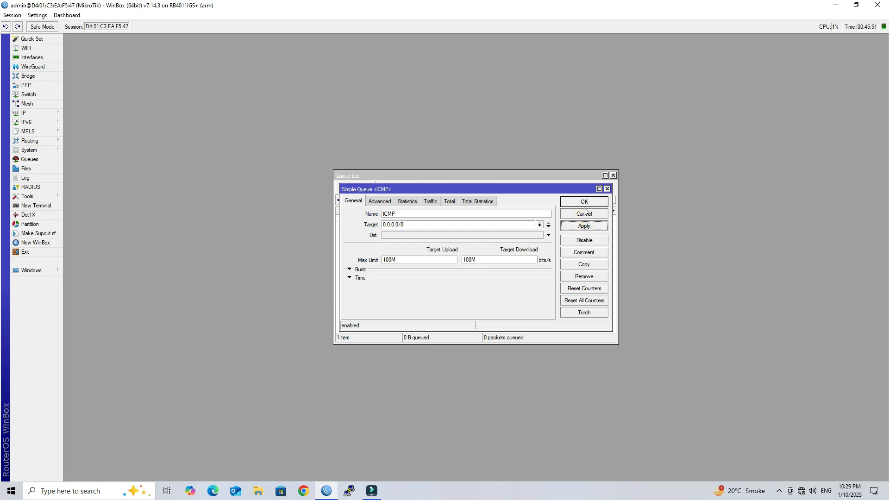
{"action": "left_click", "coordinate": [584, 201]}
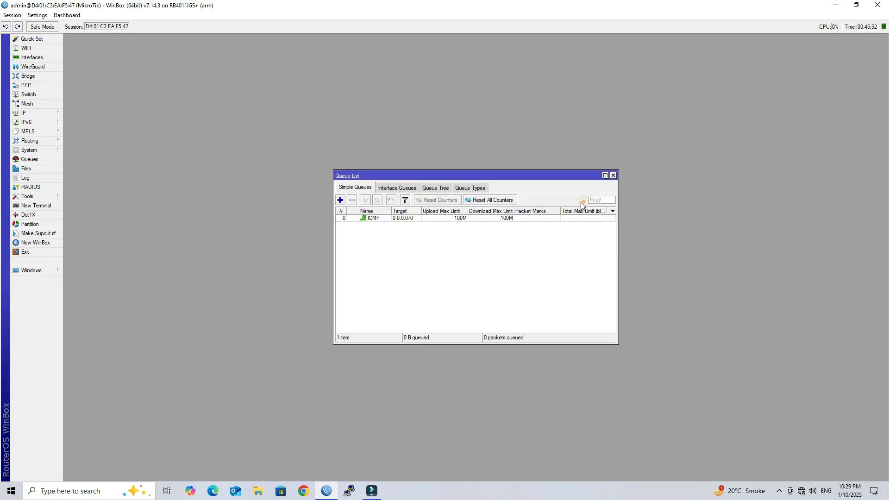
Start a second simple queue, naming it Test and targeting the client address.
{"action": "left_click", "coordinate": [340, 200]}
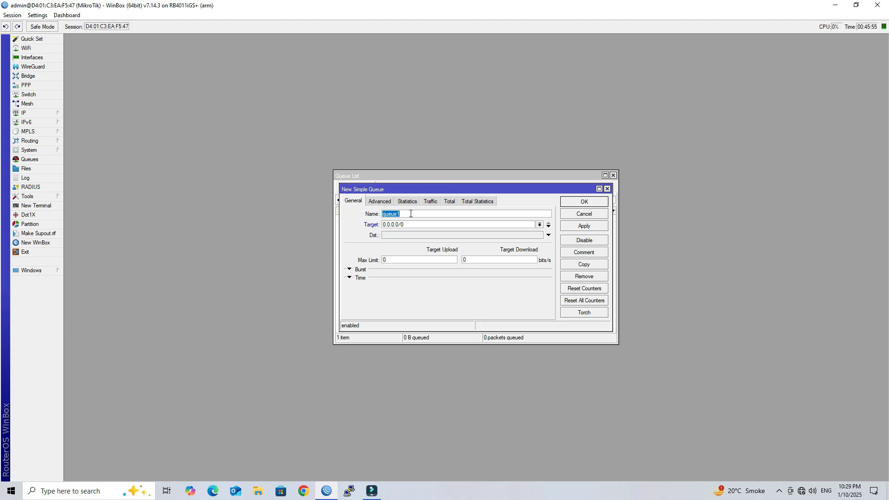
{"action": "left_click_drag", "start_coordinate": [446, 215], "coordinate": [384, 218]}
{"action": "type", "text": "Test"}
{"action": "left_click_drag", "start_coordinate": [384, 223], "coordinate": [411, 225]}
{"action": "type", "text": "1"}
Look up the pppoe secret's remote address 10.110.1.2 in PPP Secrets.
{"action": "left_click", "coordinate": [47, 112]}
{"action": "left_click", "coordinate": [40, 88]}
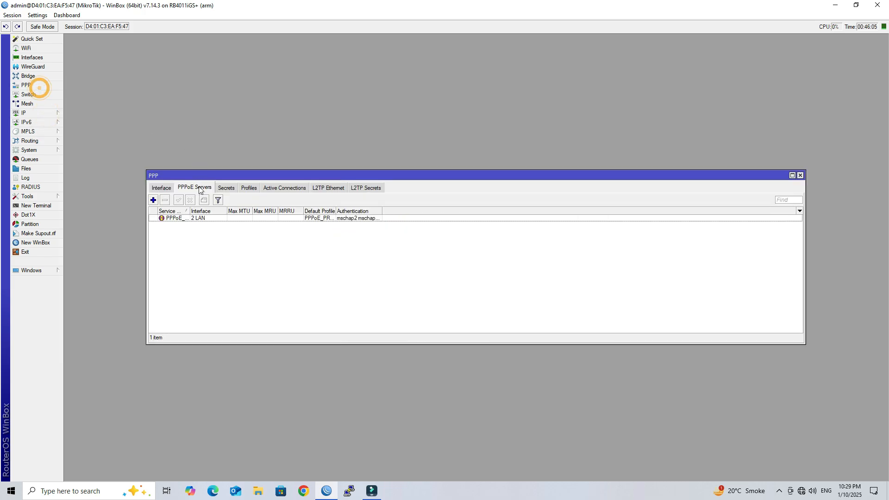
{"action": "left_click", "coordinate": [227, 188]}
{"action": "double_click", "coordinate": [229, 221]}
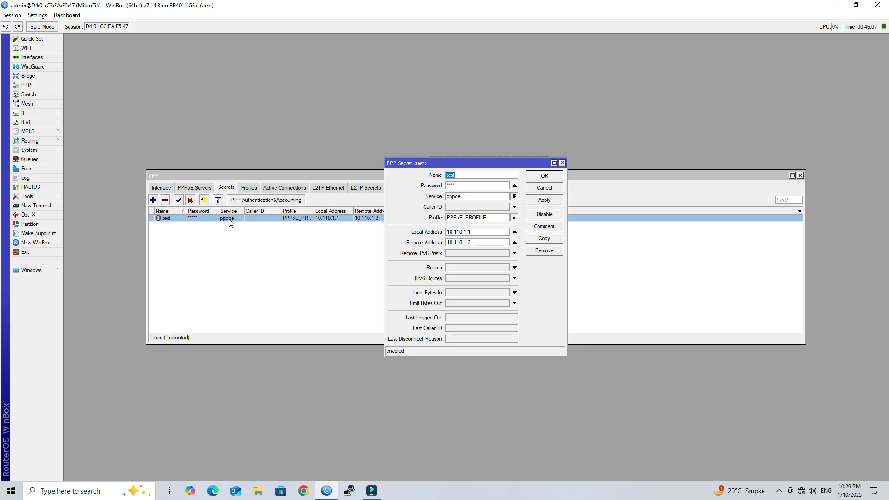
{"action": "double_click", "coordinate": [482, 242]}
Give the Test queue a 10M upload and download limit and save it.
{"action": "left_click", "coordinate": [532, 187]}
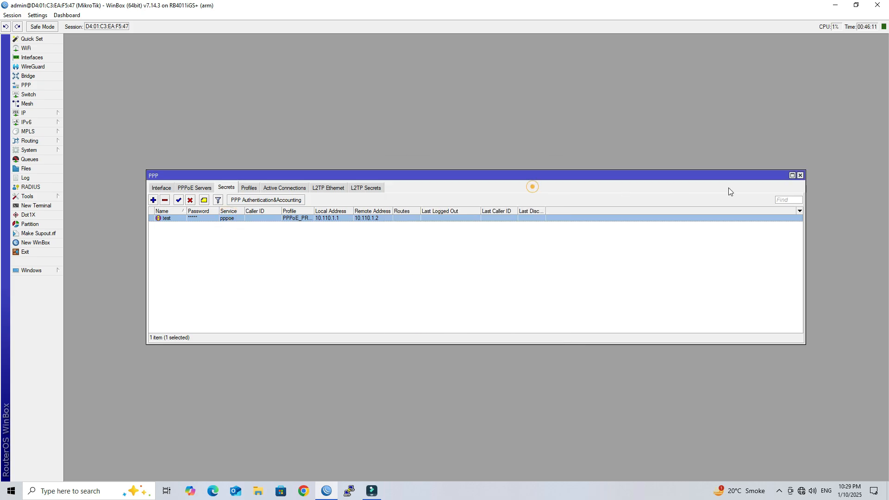
{"action": "left_click", "coordinate": [800, 175]}
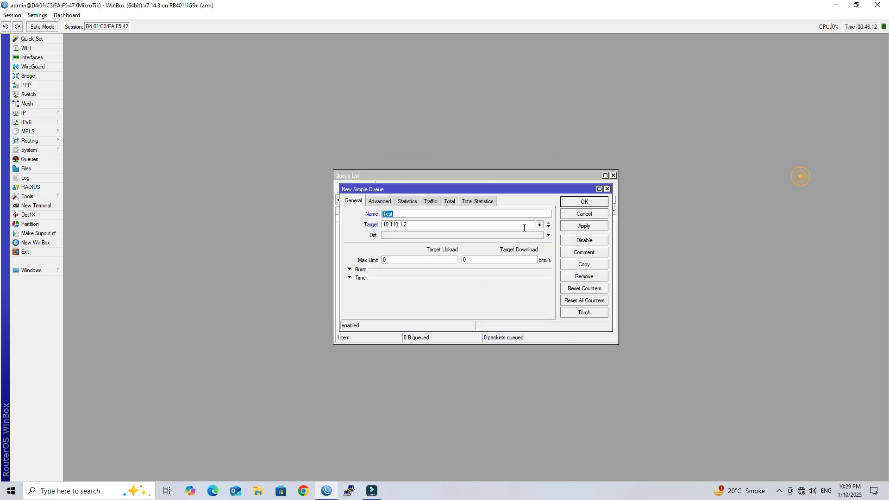
{"action": "left_click", "coordinate": [406, 257]}
{"action": "key", "text": "ctrl+a"}
{"action": "key", "text": "ctrl+c"}
{"action": "key", "text": "Tab"}
{"action": "key", "text": "ctrl+v"}
{"action": "left_click", "coordinate": [576, 226]}
{"action": "left_click", "coordinate": [583, 203]}
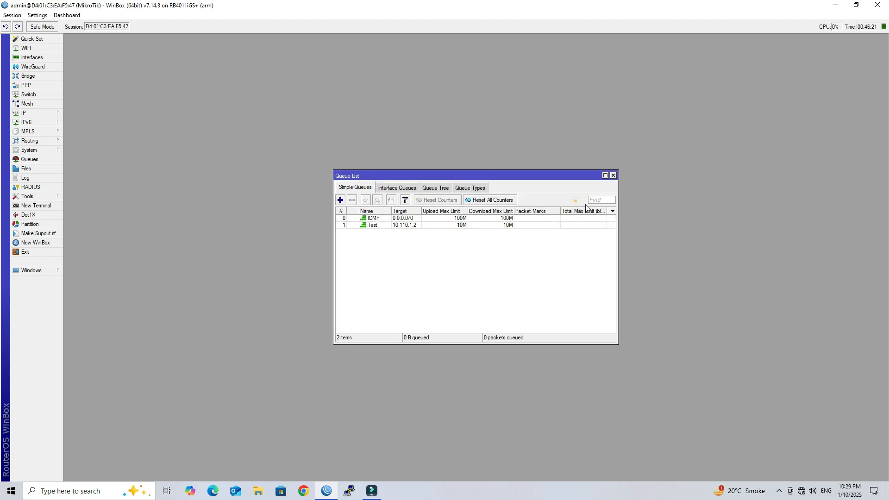
Close the Queue List and exit WinBox.
{"action": "left_click", "coordinate": [379, 225]}
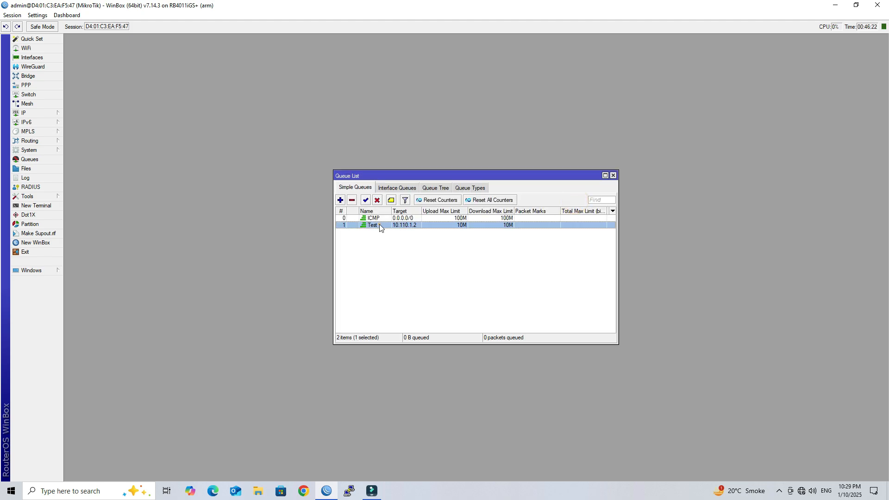
{"action": "left_click", "coordinate": [416, 244]}
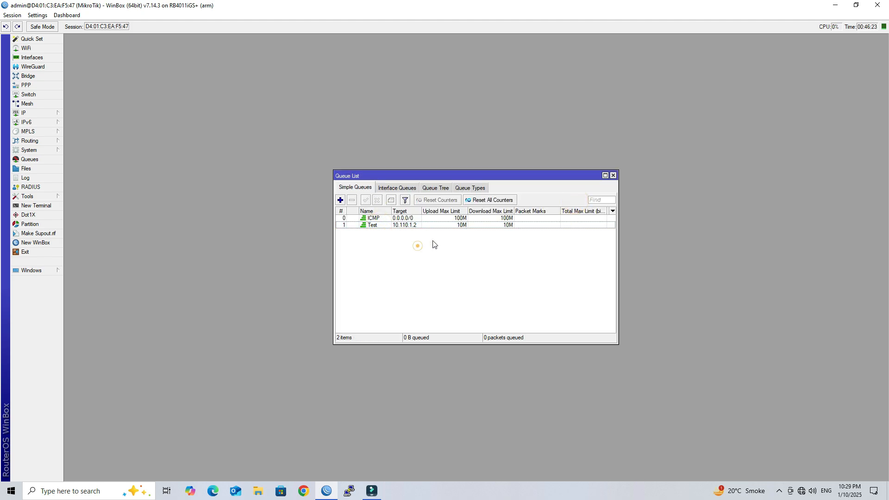
{"action": "left_click", "coordinate": [613, 176]}
{"action": "left_click", "coordinate": [877, 5]}
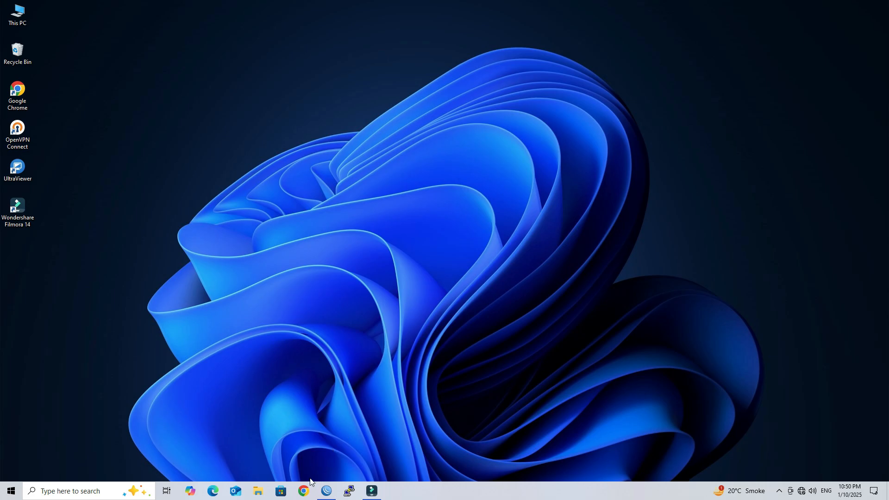
Sign in to the D-Link admin page at 192.168.0.1 with the router's login credentials.
{"action": "left_click", "coordinate": [304, 489]}
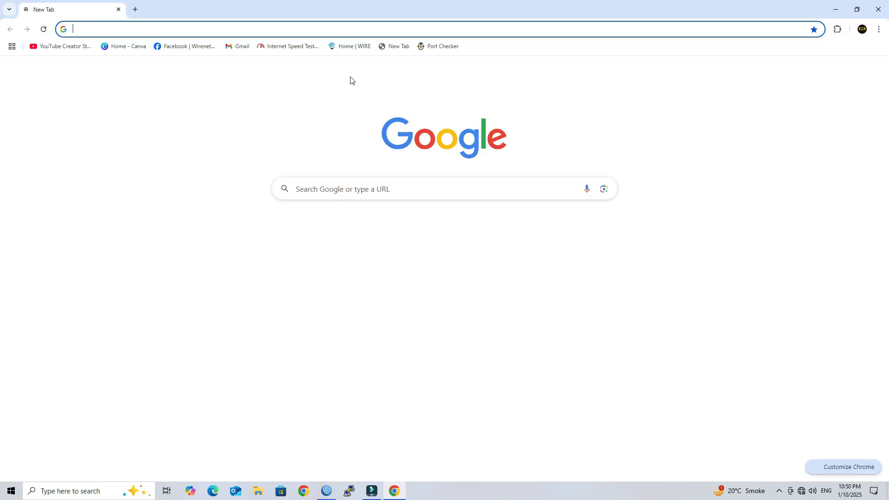
{"action": "type", "text": "192.168."}
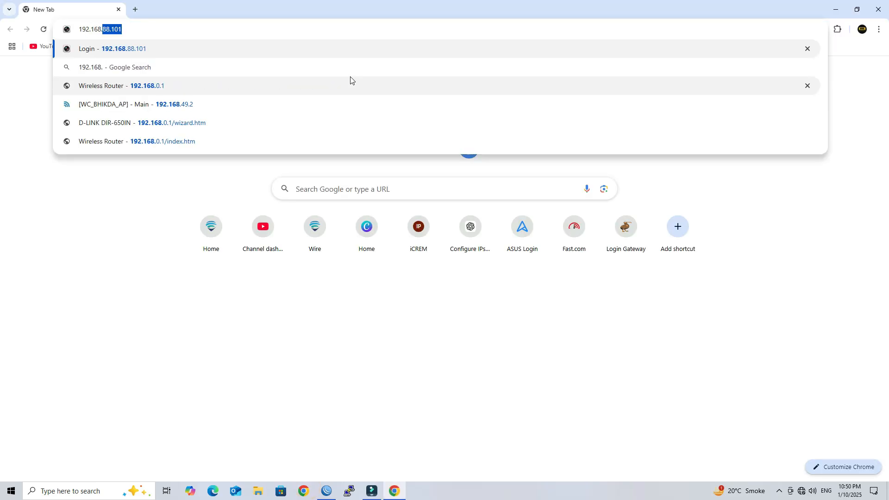
{"action": "type", "text": "0.1"}
{"action": "key", "text": "Return"}
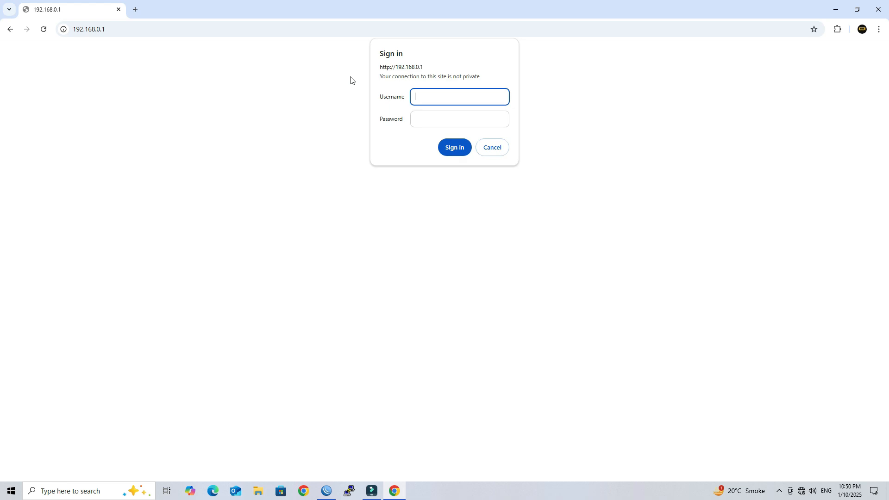
{"action": "type", "text": "admin"}
{"action": "key", "text": "Tab"}
{"action": "type", "text": "admin"}
{"action": "key", "text": "Return"}
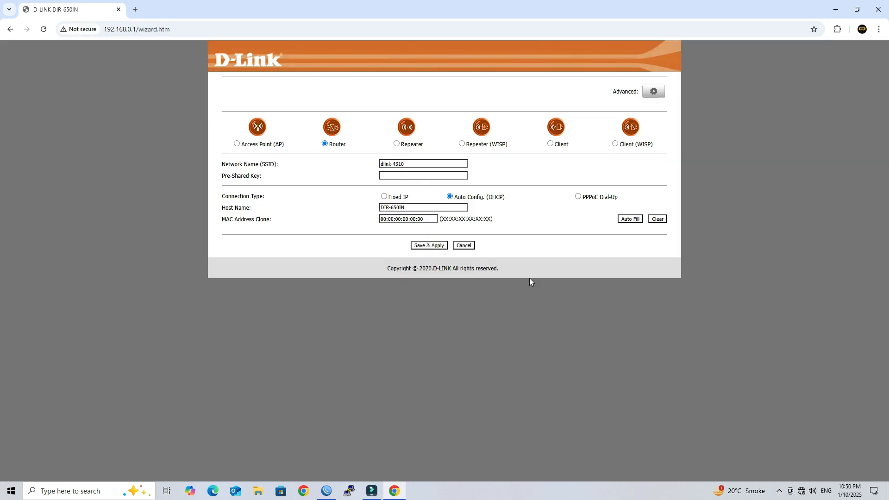
Choose PPPoE Dial-Up, enter the PPPoE username and password, and save and apply.
{"action": "left_click_drag", "start_coordinate": [279, 204], "coordinate": [221, 196]}
{"action": "left_click", "coordinate": [577, 196]}
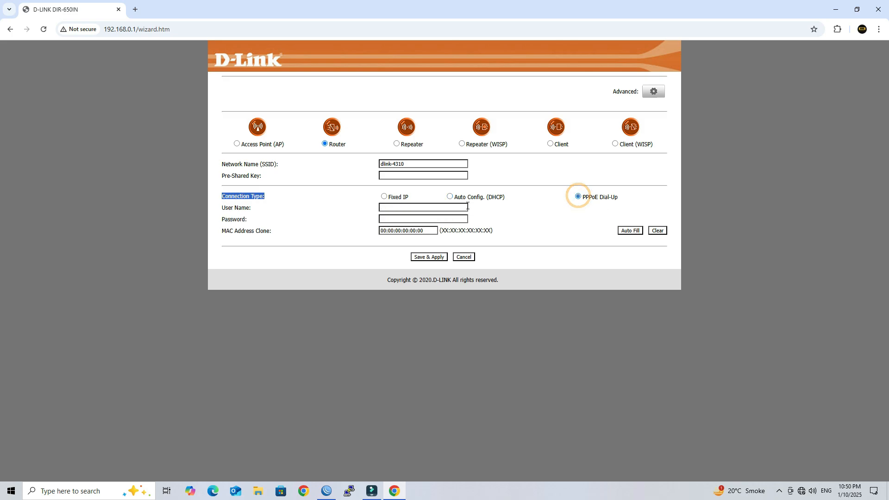
{"action": "left_click", "coordinate": [452, 208]}
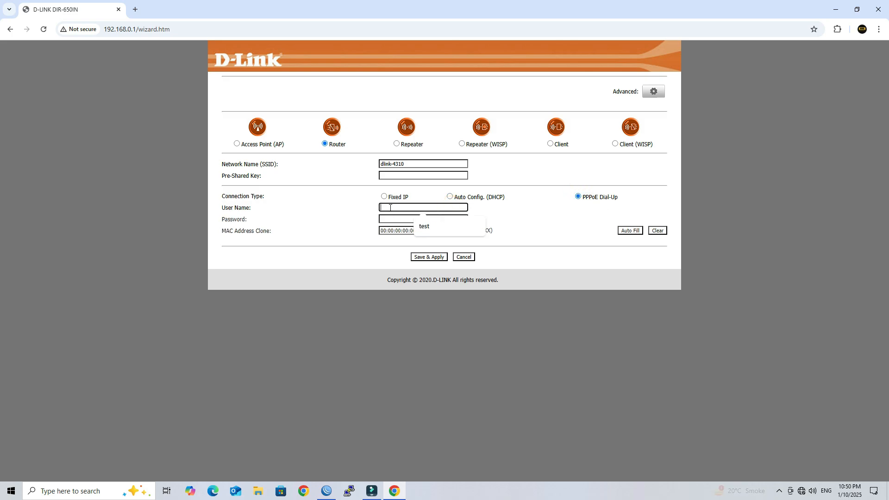
{"action": "type", "text": "test"}
{"action": "key", "text": "Tab"}
{"action": "type", "text": "t"}
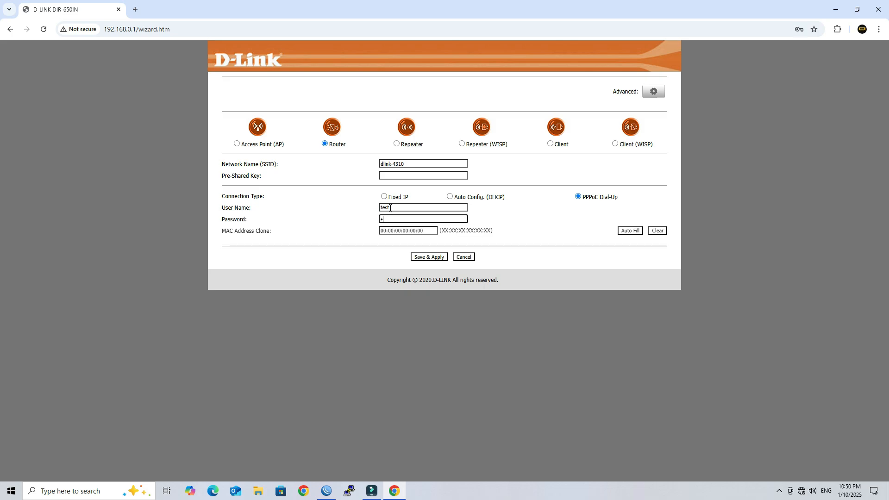
{"action": "left_click", "coordinate": [432, 258]}
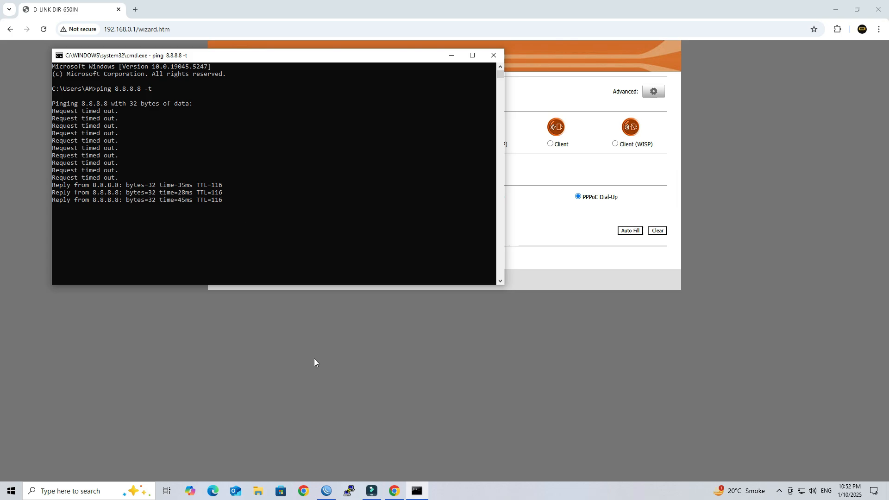
Confirm the router status shows PPPoE Connected with WAN IP 10.110.1.2, then return to WinBox.
{"action": "left_click", "coordinate": [351, 382]}
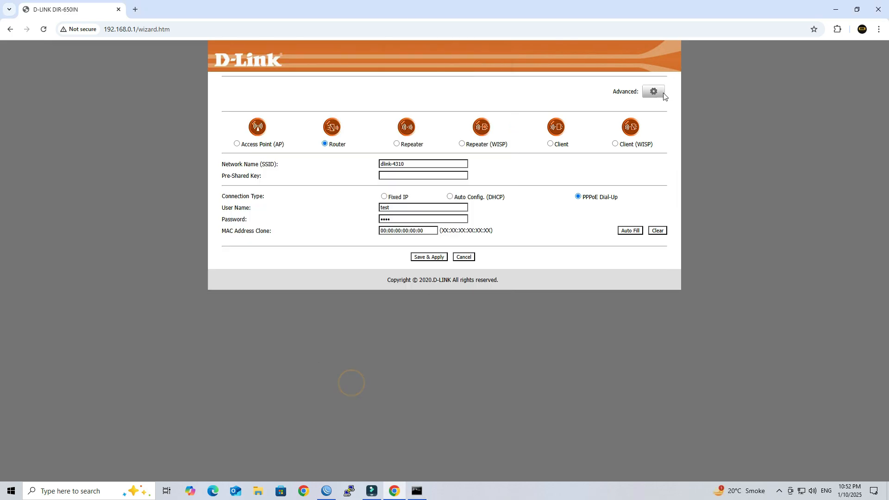
{"action": "scroll", "coordinate": [602, 254], "scroll_direction": "down", "scroll_amount": 1}
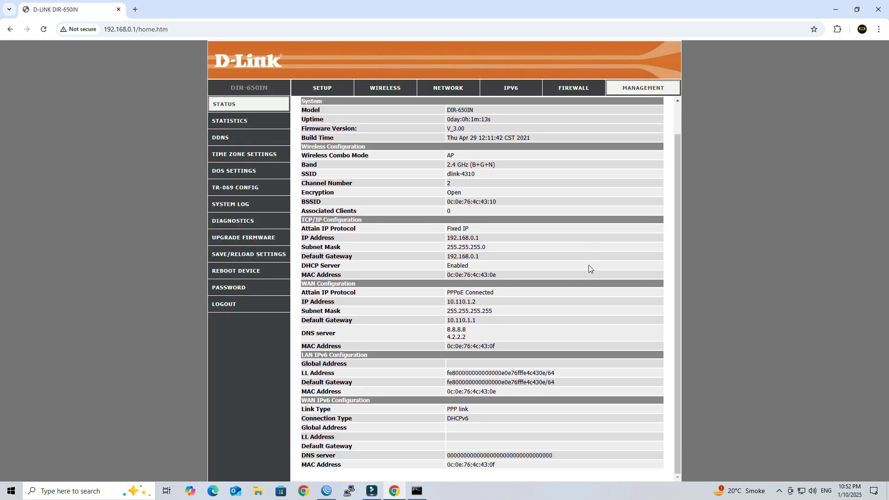
{"action": "left_click_drag", "start_coordinate": [478, 303], "coordinate": [443, 302]}
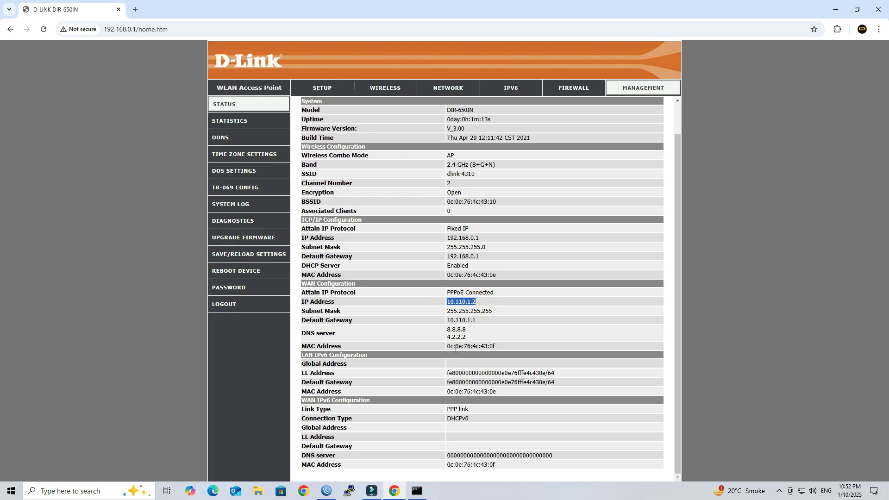
{"action": "left_click", "coordinate": [326, 490]}
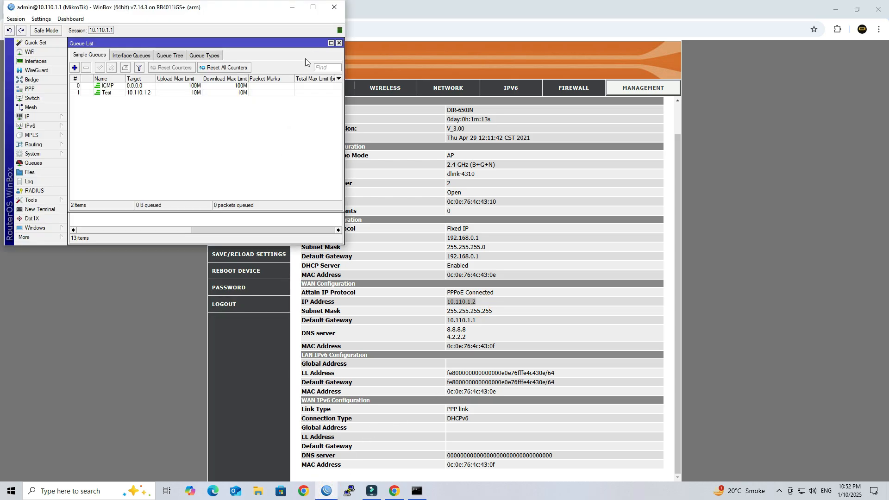
Inspect pppoe-test's General and Status details, noting remote address 10.110.1.2.
{"action": "left_click", "coordinate": [309, 5]}
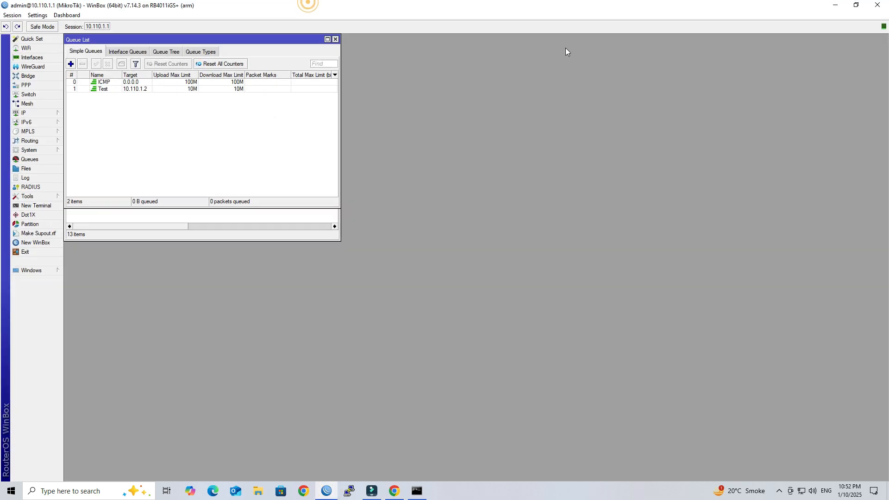
{"action": "left_click", "coordinate": [336, 40]}
{"action": "double_click", "coordinate": [132, 130]}
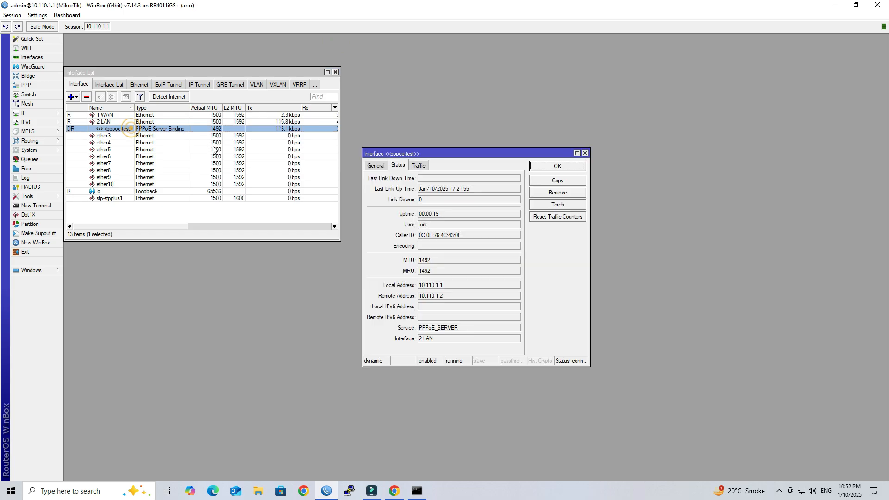
{"action": "left_click", "coordinate": [377, 170]}
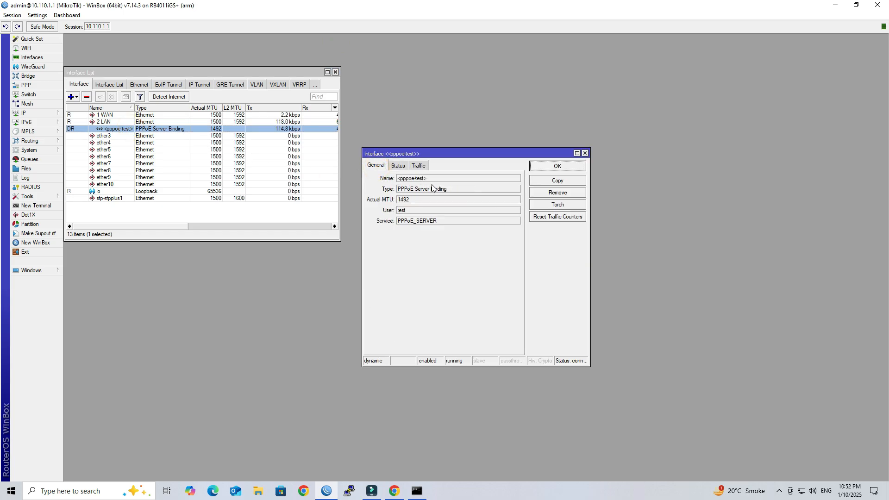
{"action": "left_click_drag", "start_coordinate": [432, 179], "coordinate": [407, 184]}
{"action": "left_click", "coordinate": [403, 167]}
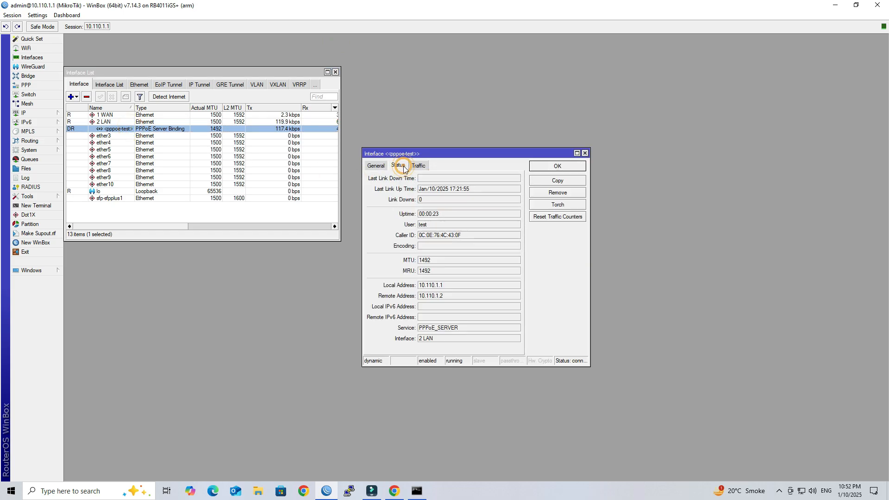
{"action": "left_click_drag", "start_coordinate": [454, 293], "coordinate": [414, 295]}
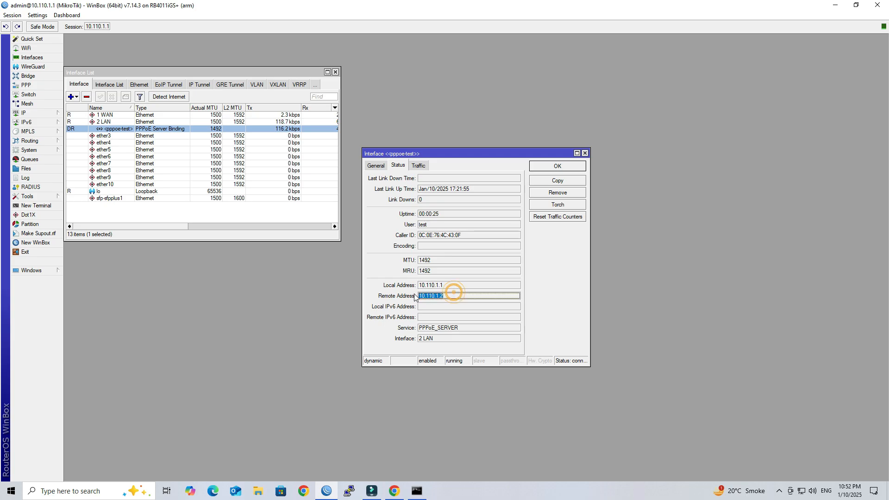
{"action": "left_click", "coordinate": [303, 490]}
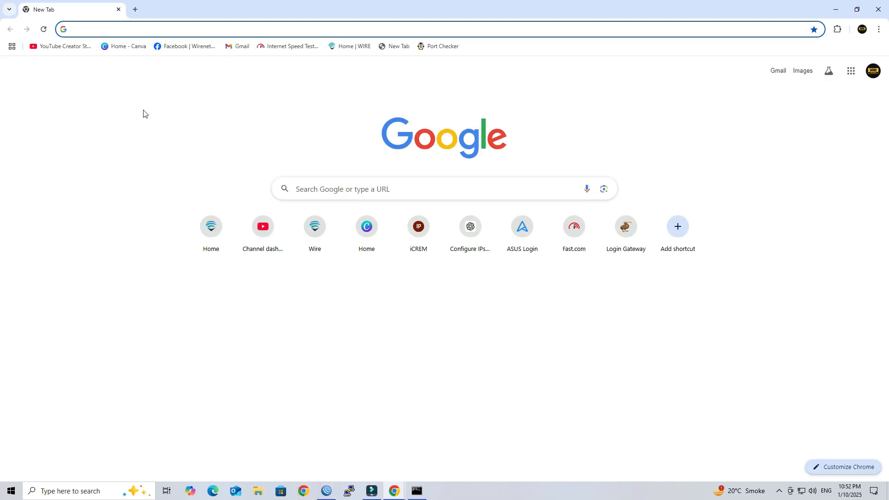
Search for speedtest, open Speedtest by Ookla, and start a test run.
{"action": "type", "text": "speedtest"}
{"action": "key", "text": "Return"}
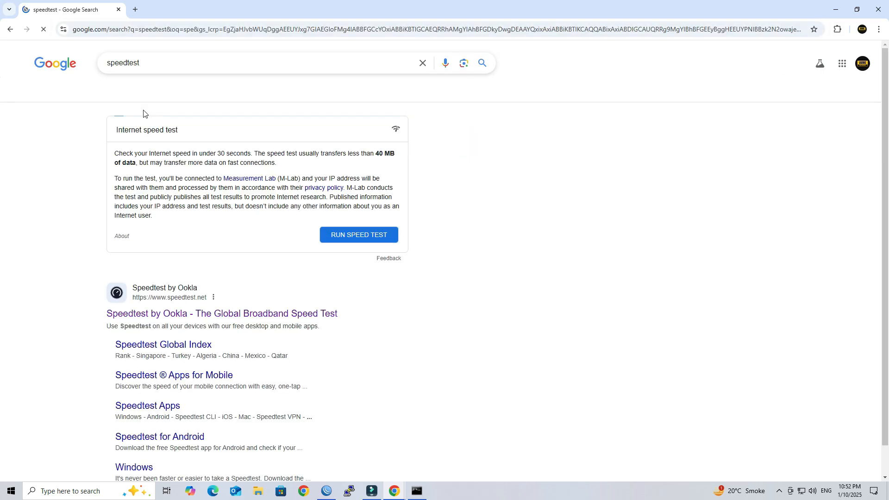
{"action": "left_click", "coordinate": [204, 315]}
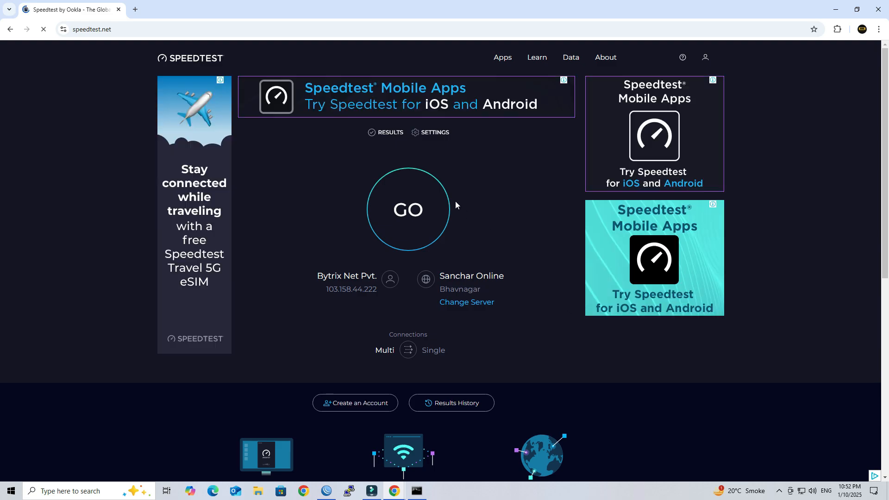
{"action": "left_click", "coordinate": [418, 211]}
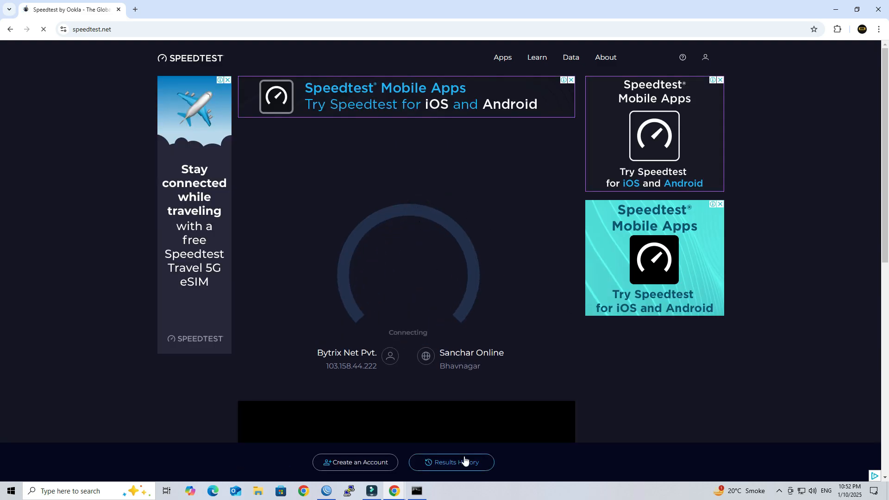
{"action": "left_click", "coordinate": [327, 491]}
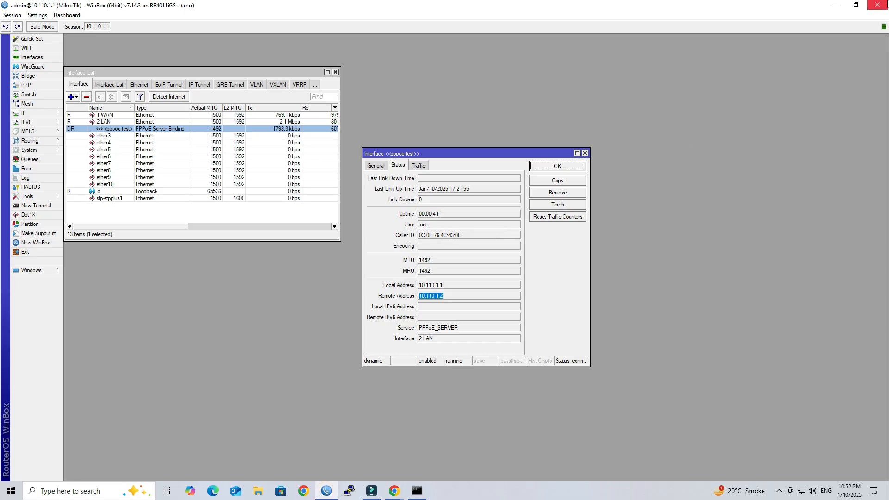
Watch pppoe-test's Tx/Rx traffic rates top out near 10 Mbps during the speed test.
{"action": "left_click", "coordinate": [855, 7]}
{"action": "left_click_drag", "start_coordinate": [125, 7], "coordinate": [515, 67]}
{"action": "double_click", "coordinate": [515, 193]}
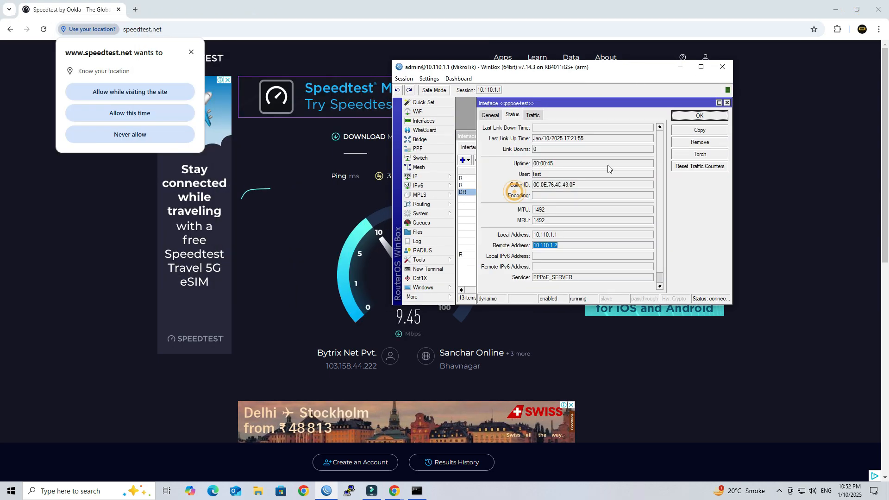
{"action": "left_click", "coordinate": [532, 115]}
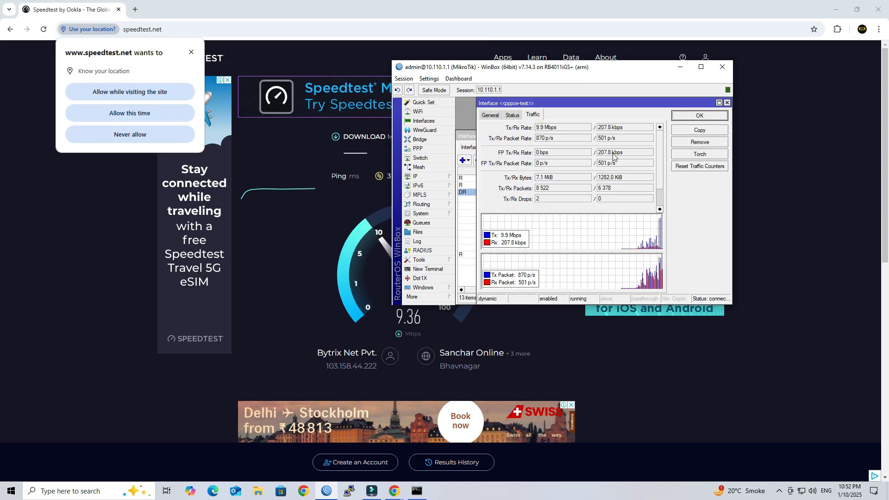
{"action": "left_click_drag", "start_coordinate": [569, 129], "coordinate": [543, 130]}
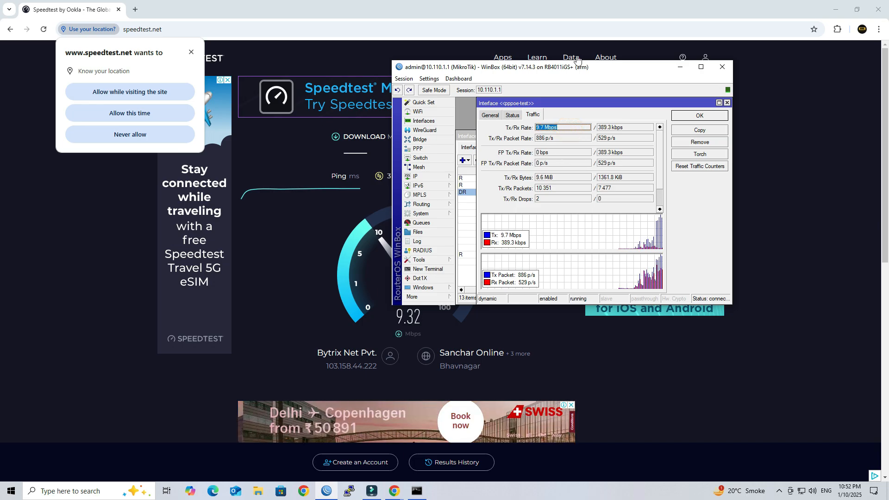
{"action": "left_click_drag", "start_coordinate": [576, 69], "coordinate": [740, 147]}
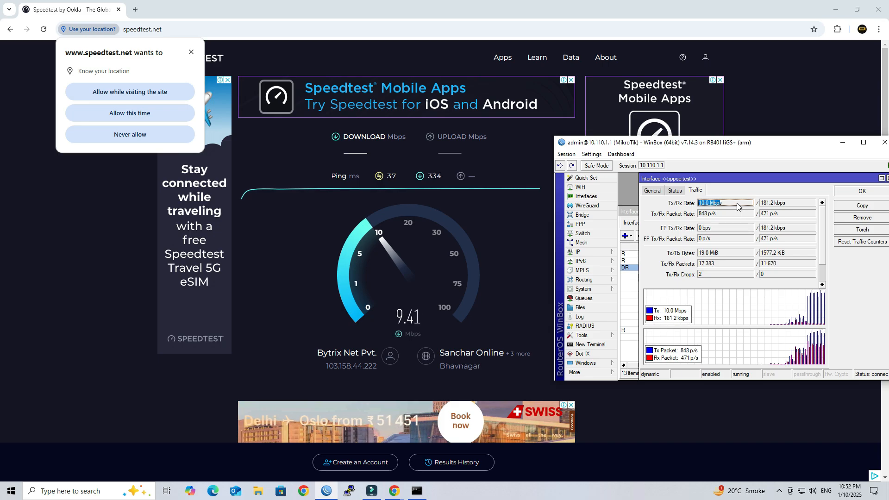
{"action": "left_click", "coordinate": [786, 204]}
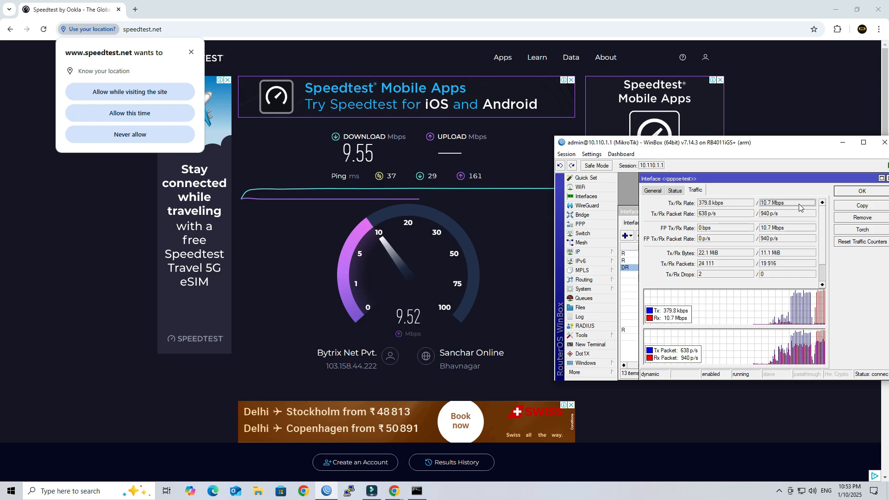
{"action": "left_click_drag", "start_coordinate": [793, 144], "coordinate": [596, 133]}
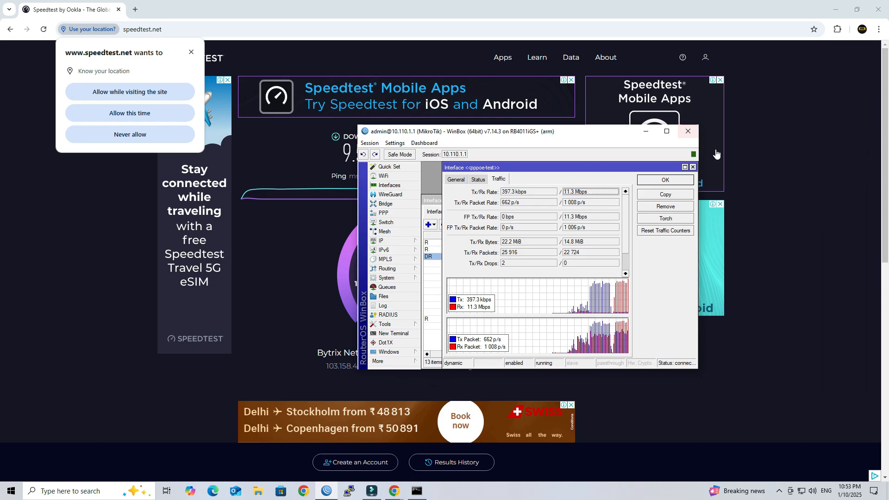
{"action": "left_click", "coordinate": [693, 167]}
{"action": "left_click", "coordinate": [672, 133]}
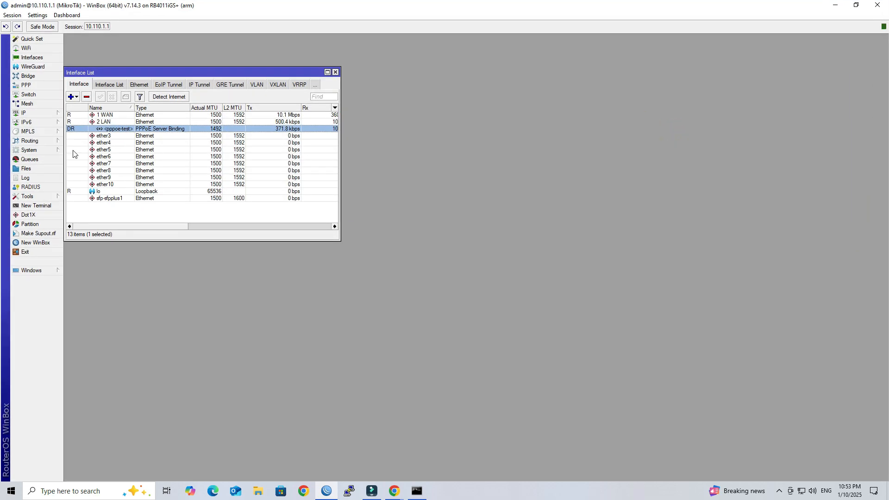
Review the log entries for pppoe-test authenticating and connecting.
{"action": "left_click", "coordinate": [25, 178]}
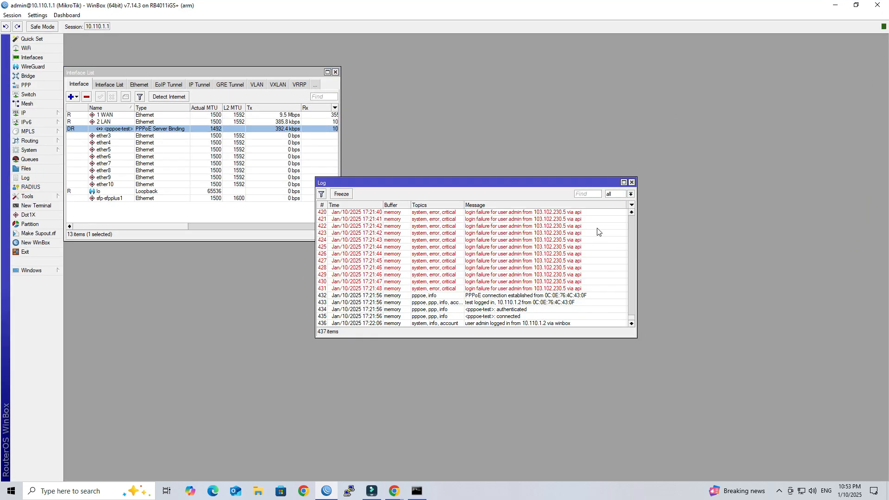
{"action": "left_click", "coordinate": [624, 183]}
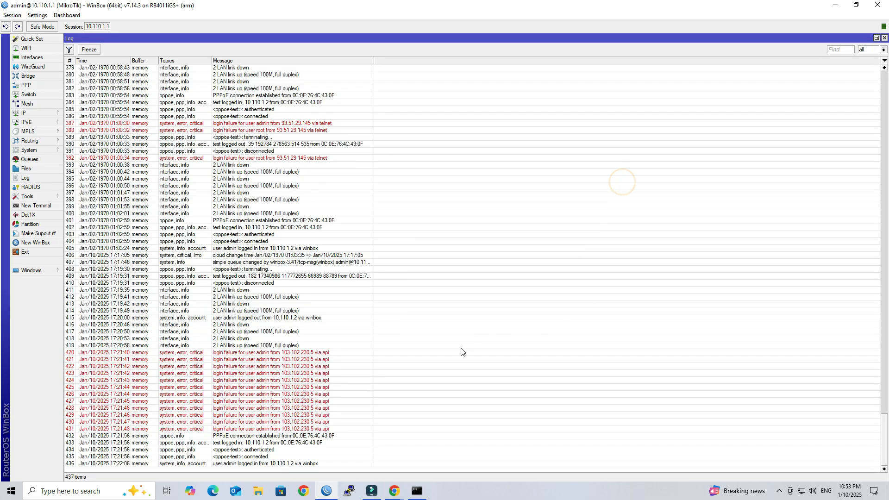
{"action": "left_click", "coordinate": [240, 437]}
{"action": "left_click", "coordinate": [241, 449]}
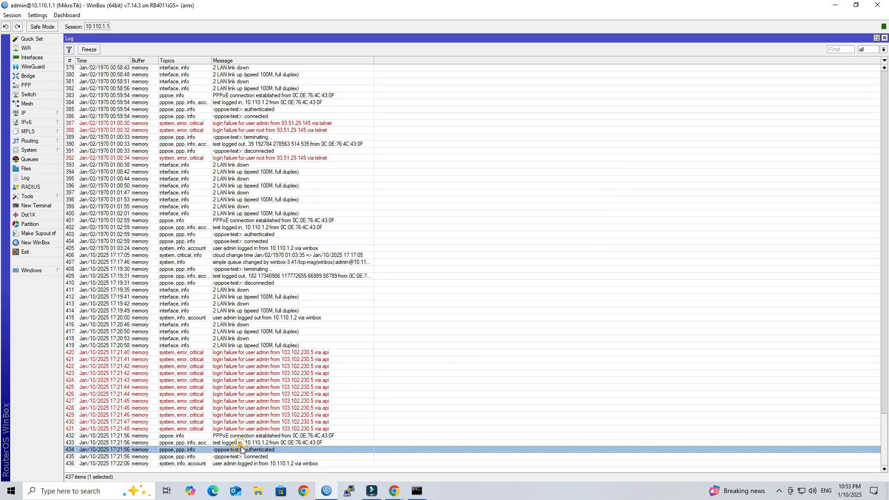
{"action": "left_click", "coordinate": [279, 464]}
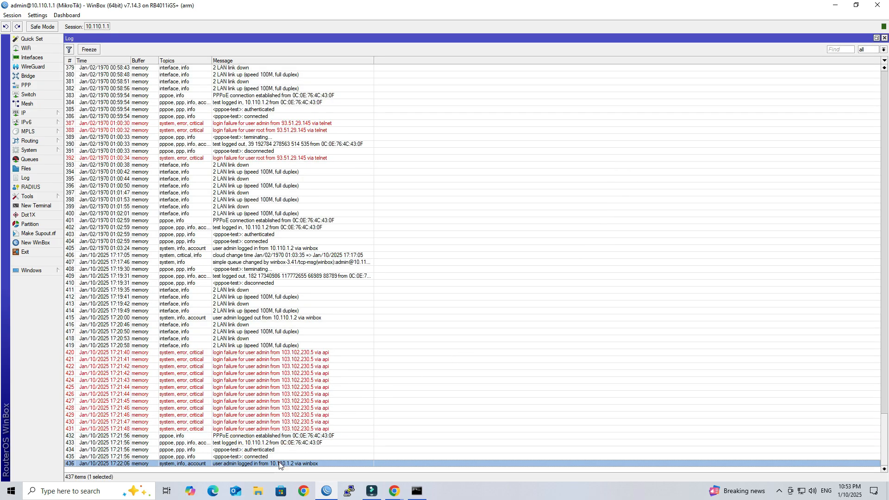
{"action": "left_click", "coordinate": [295, 457]}
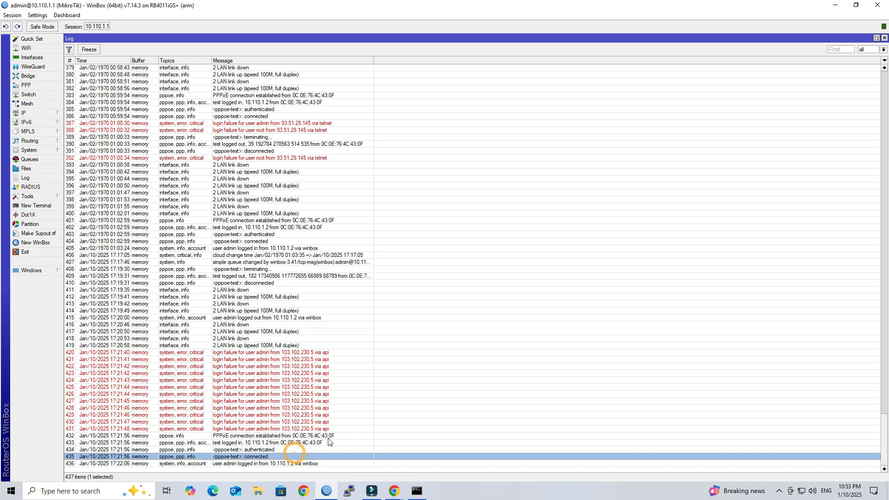
Close the Log, Interface List, WinBox, and both Chrome windows.
{"action": "left_click", "coordinate": [884, 38]}
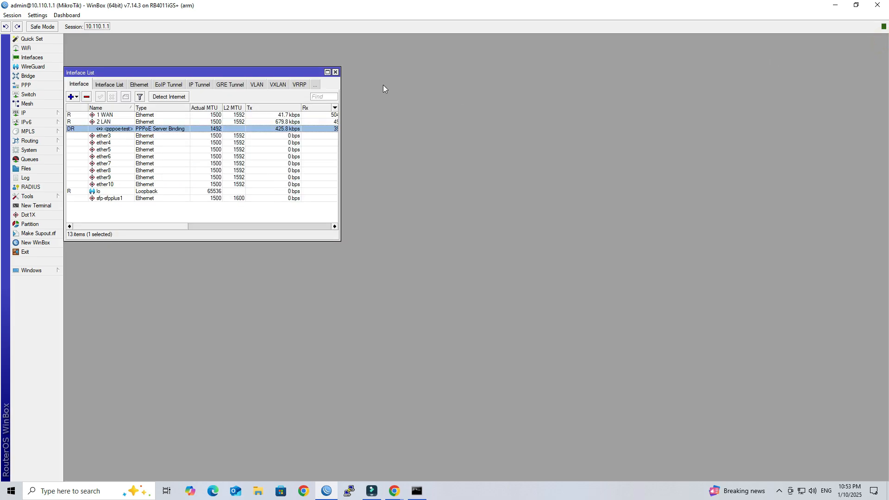
{"action": "left_click", "coordinate": [336, 73]}
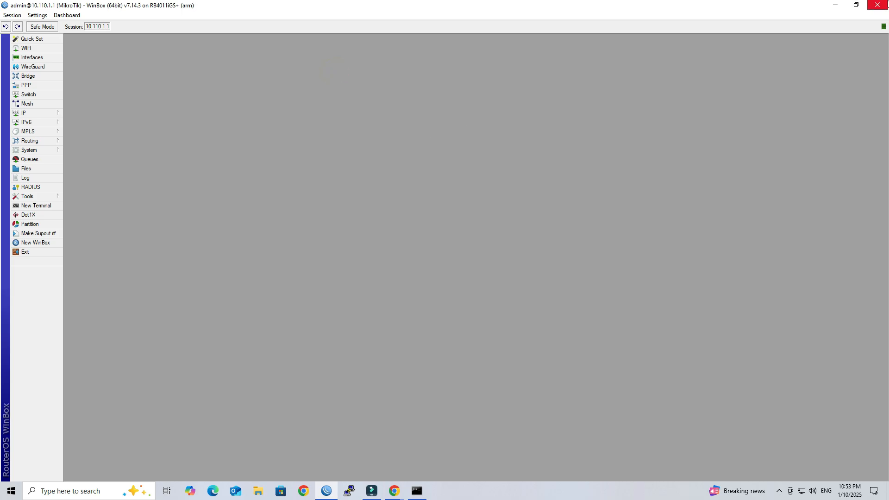
{"action": "left_click", "coordinate": [877, 6]}
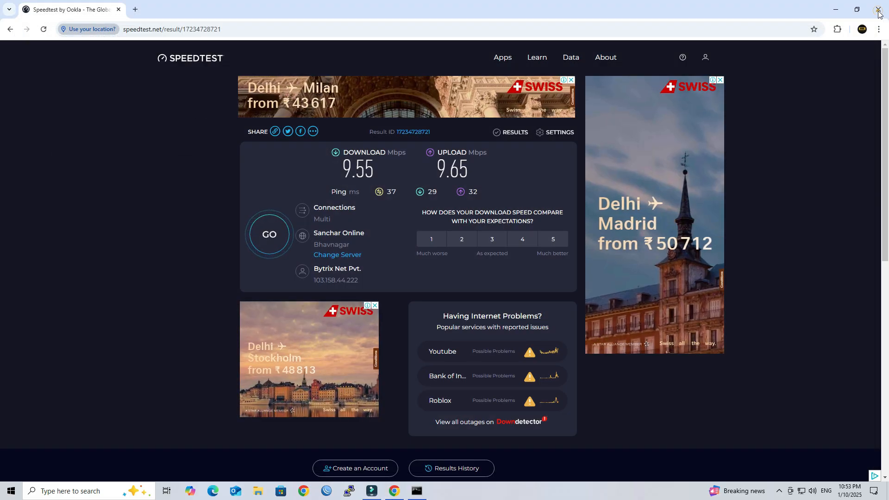
{"action": "left_click", "coordinate": [878, 11]}
{"action": "left_click", "coordinate": [878, 9]}
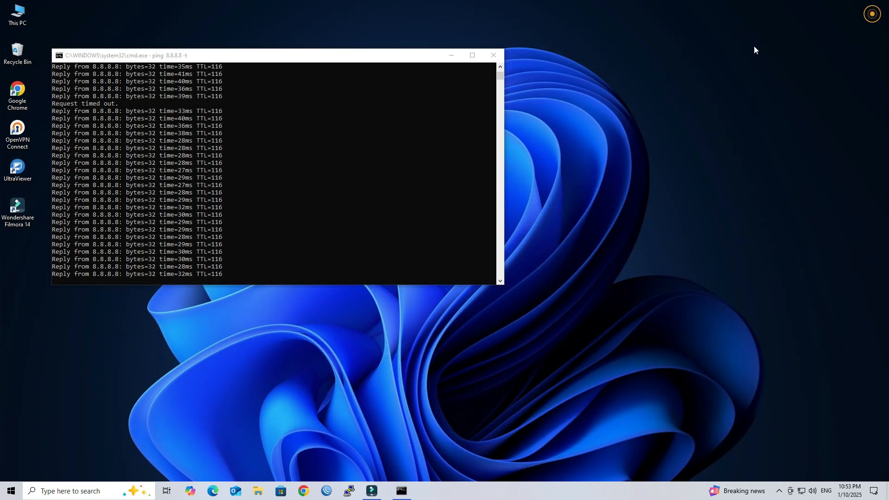